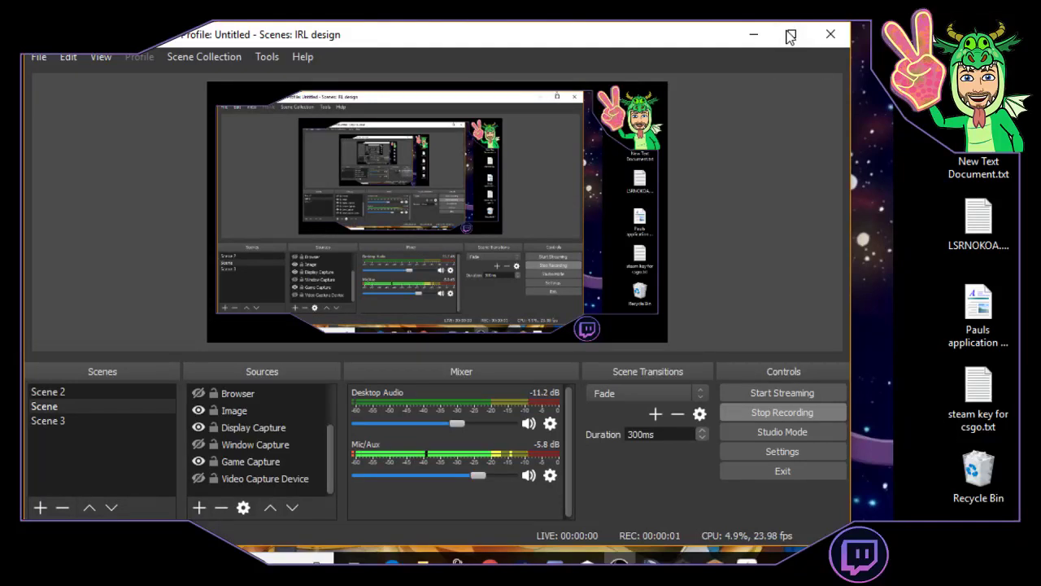
Bring up the minecraft server folder and shut down the running Minecraft server with the stop command.
click(753, 34)
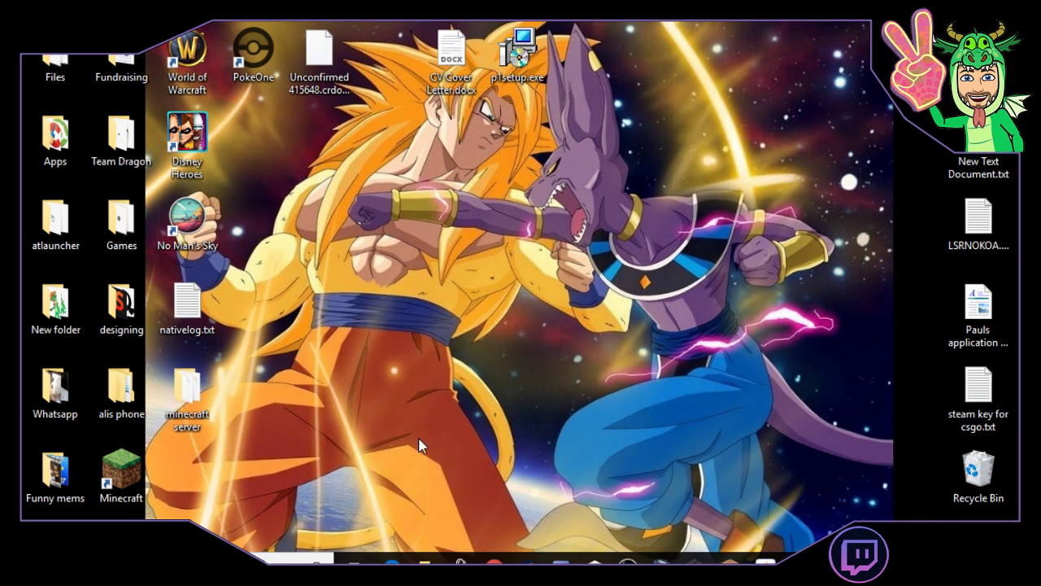
click(424, 559)
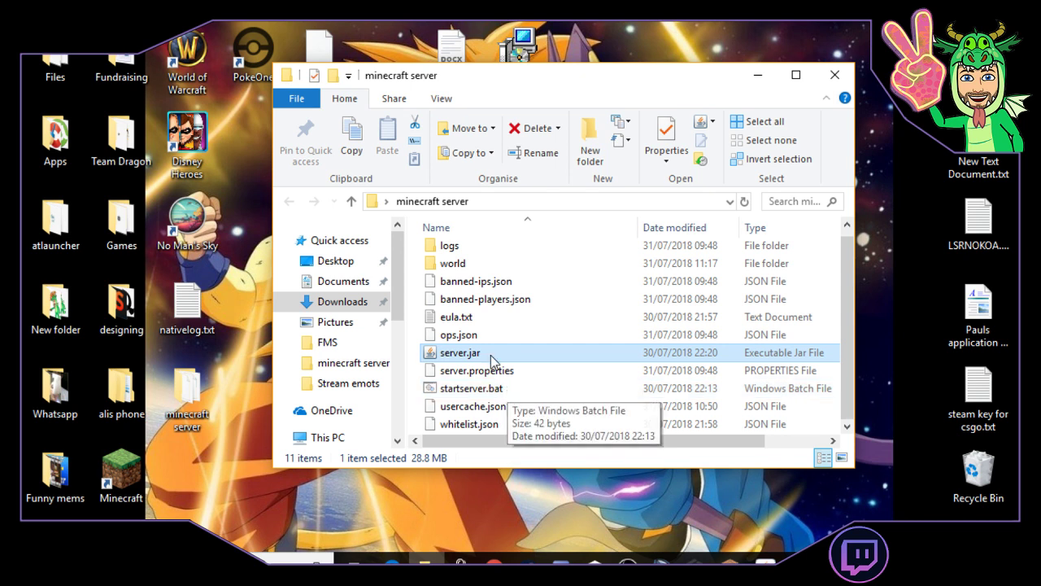
double_click(491, 356)
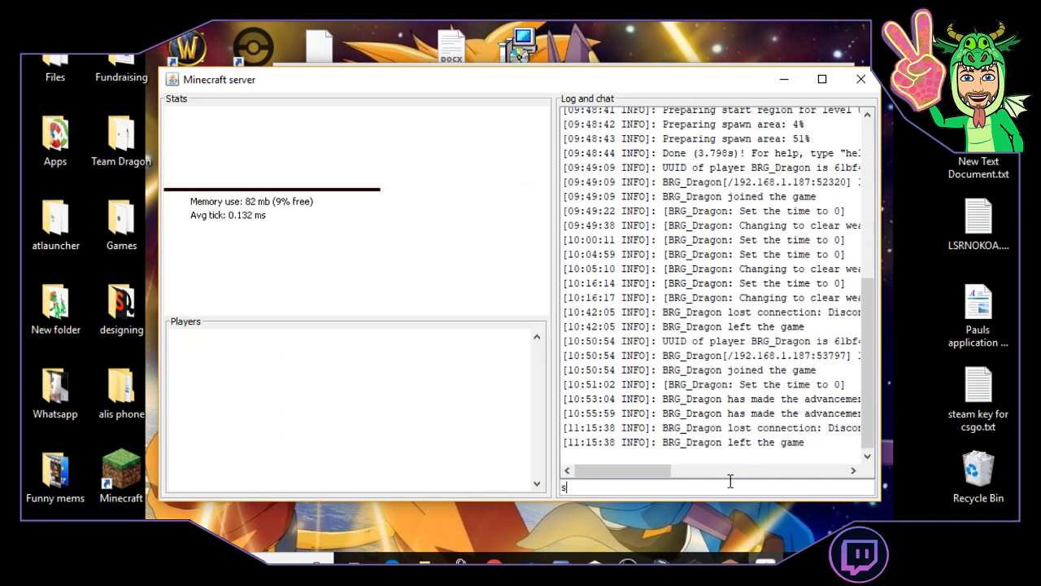
click(730, 484)
text(stop)
key(Return)
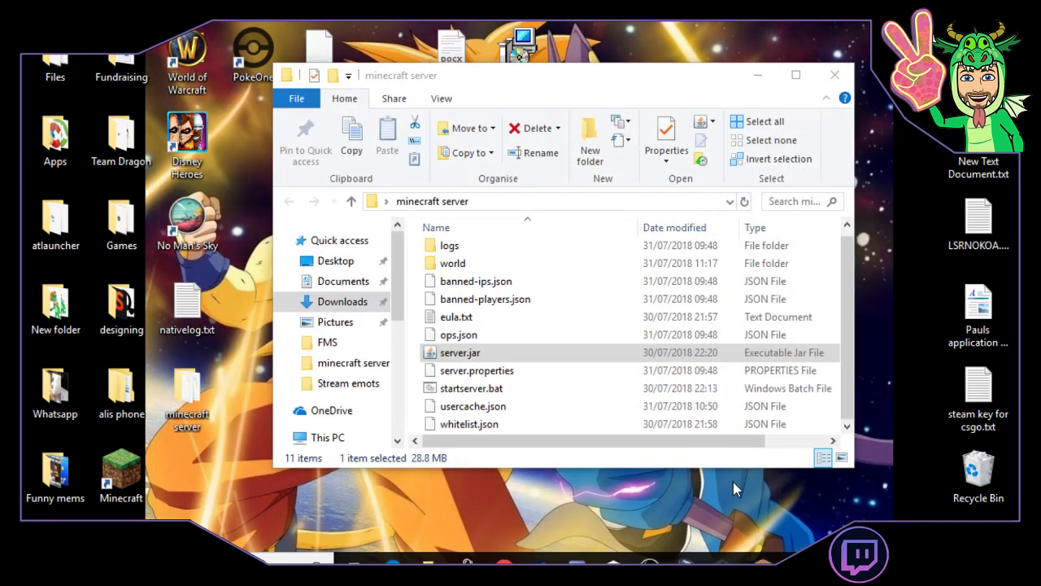
Open Command Prompt and run ipconfig to list the PC's network addresses.
click(504, 559)
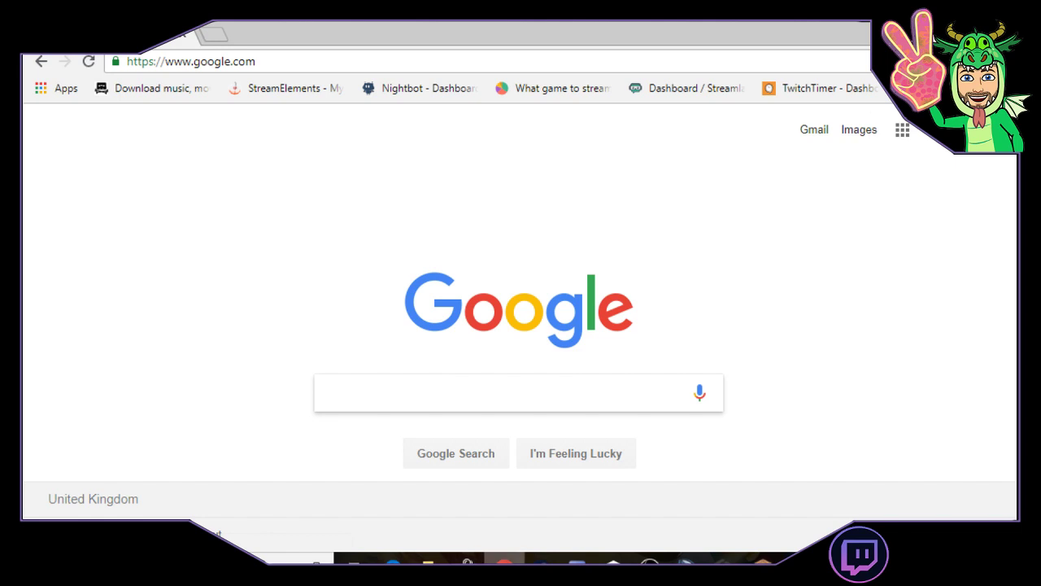
click(504, 559)
click(301, 557)
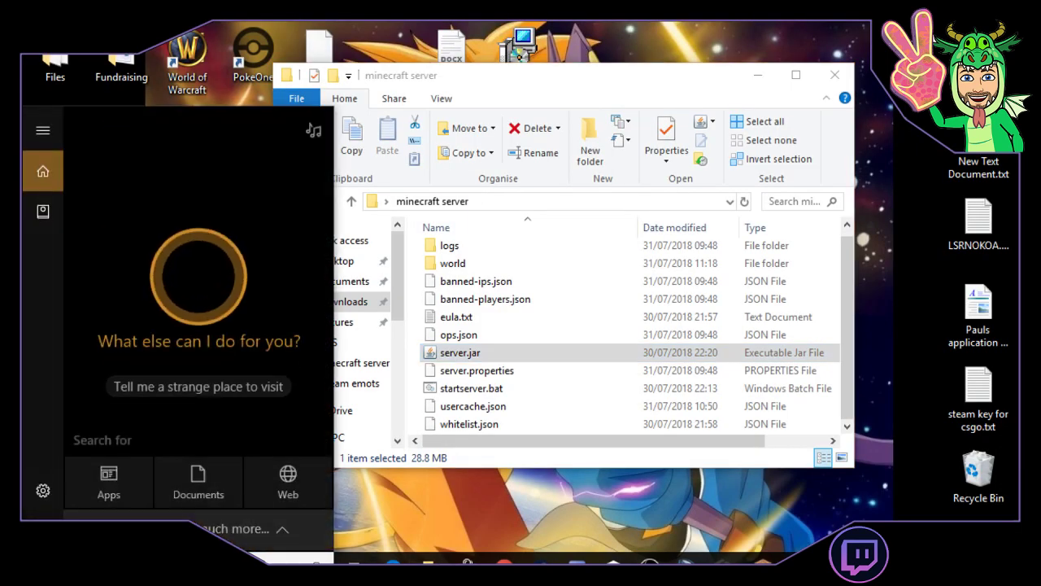
text(comm)
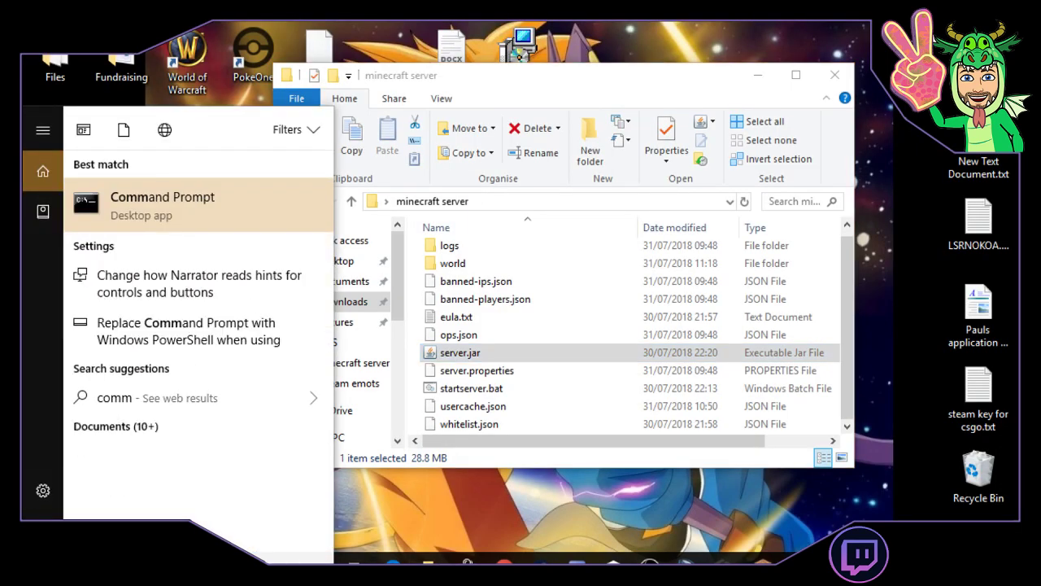
click(228, 199)
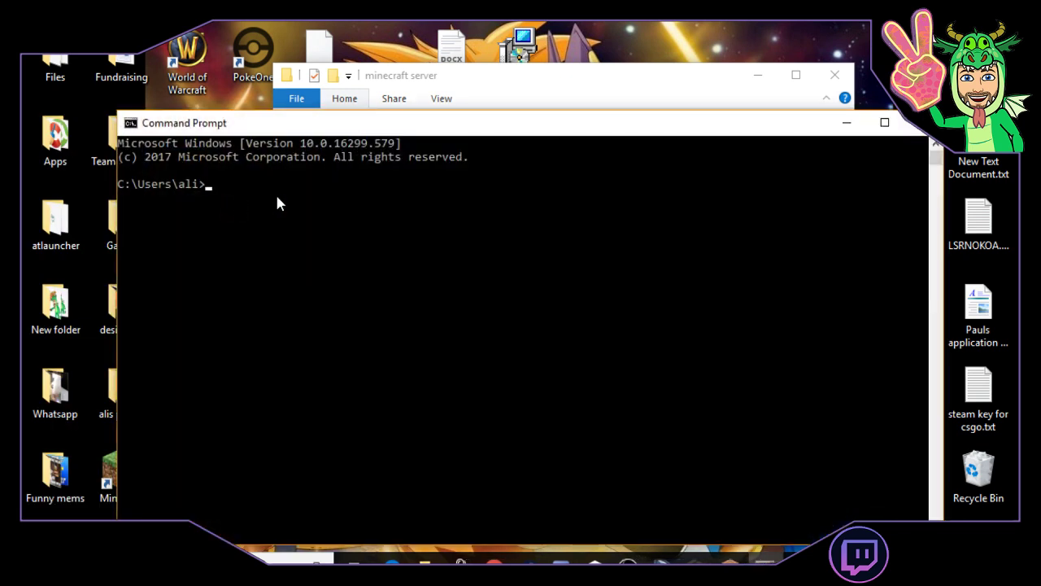
text(ipconfig)
key(Return)
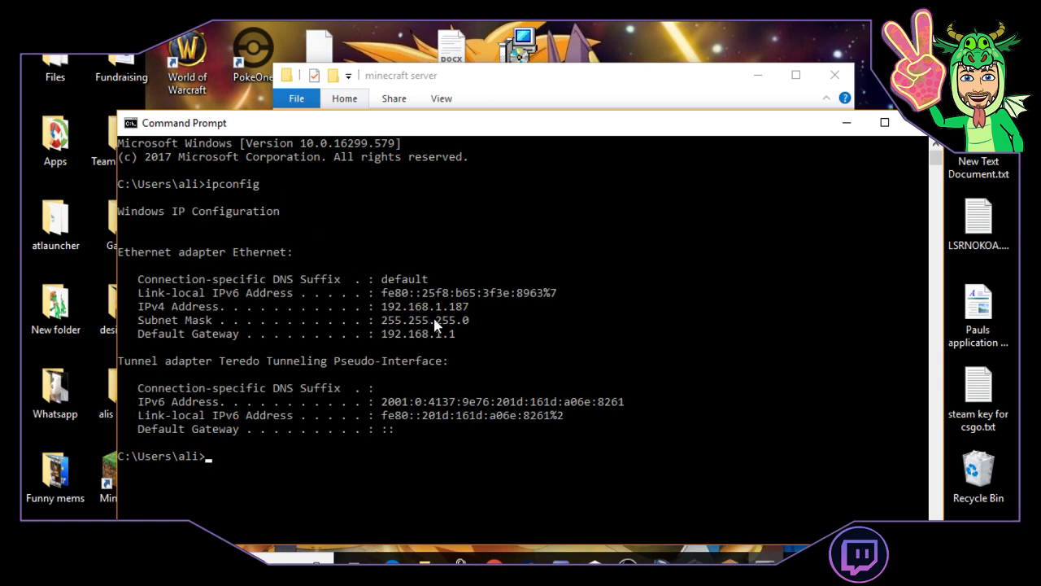
Copy the default gateway address 192.168.1.1 from the ipconfig output and open it in Chrome.
drag(470, 333, 383, 340)
key(ctrl+c)
click(847, 122)
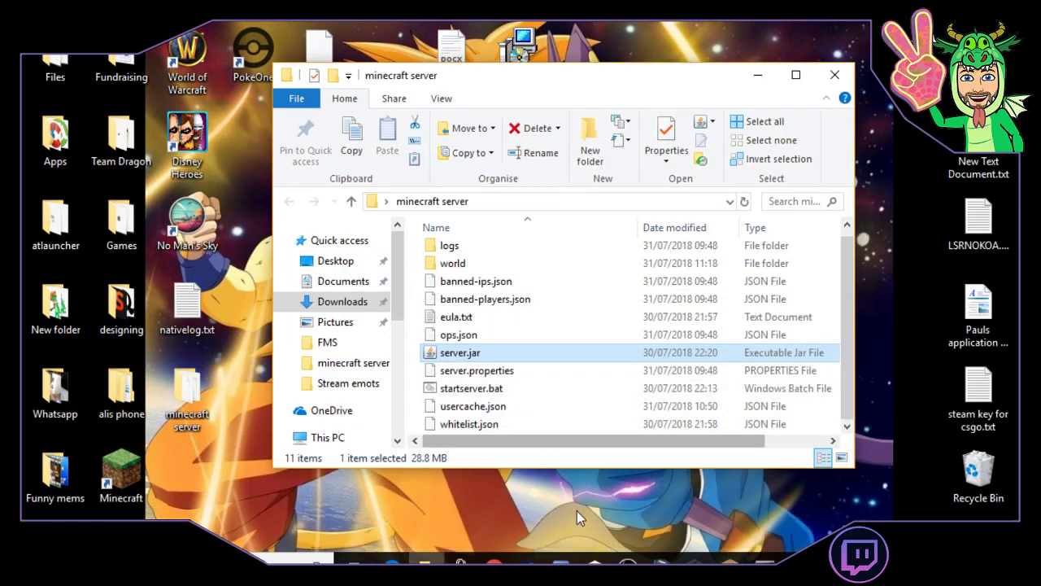
click(494, 561)
click(323, 62)
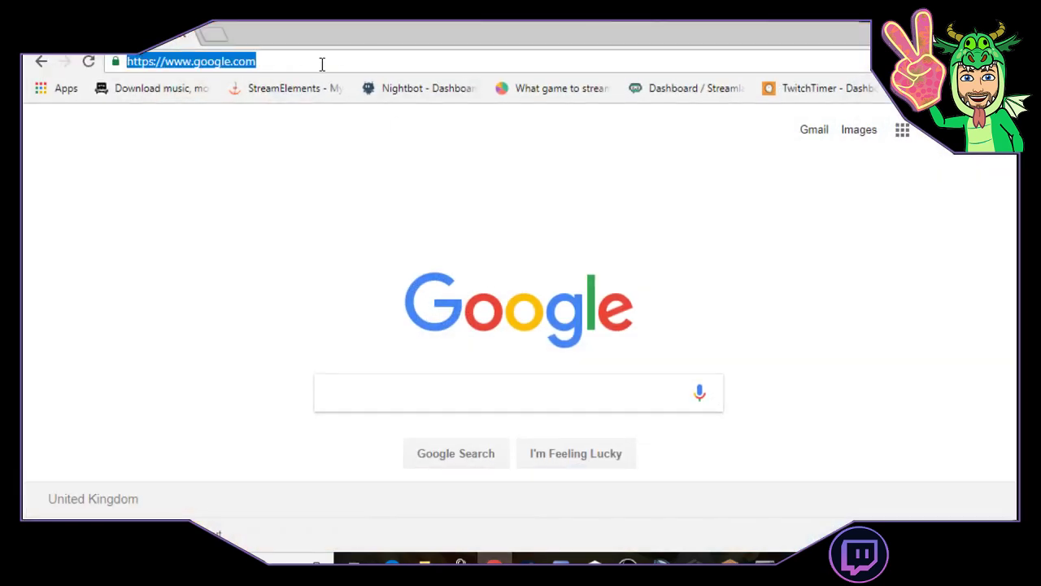
key(ctrl+v)
key(Return)
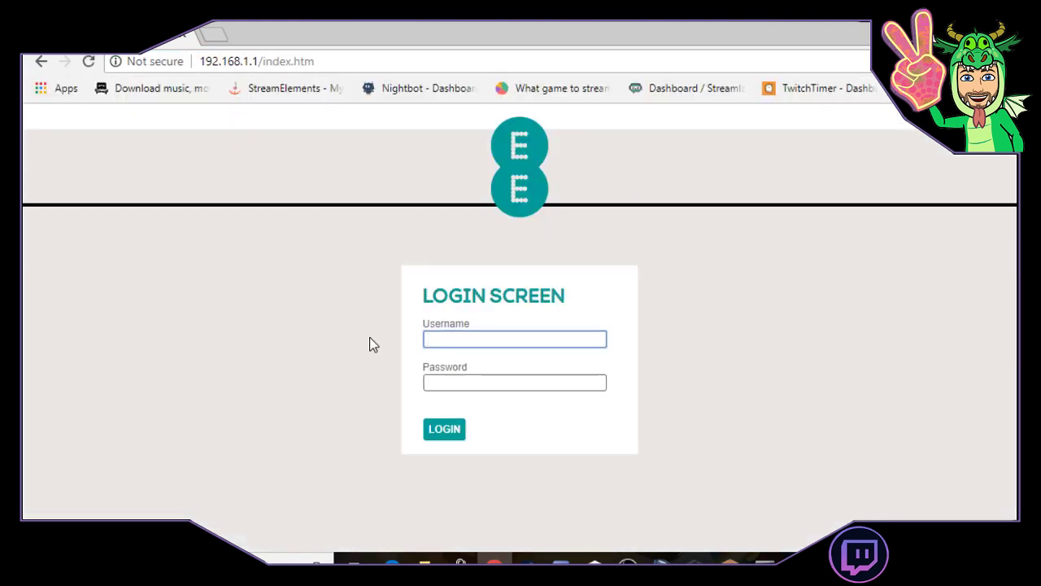
Log in to the EE router with the username admin and the account password.
click(475, 334)
text(admin)
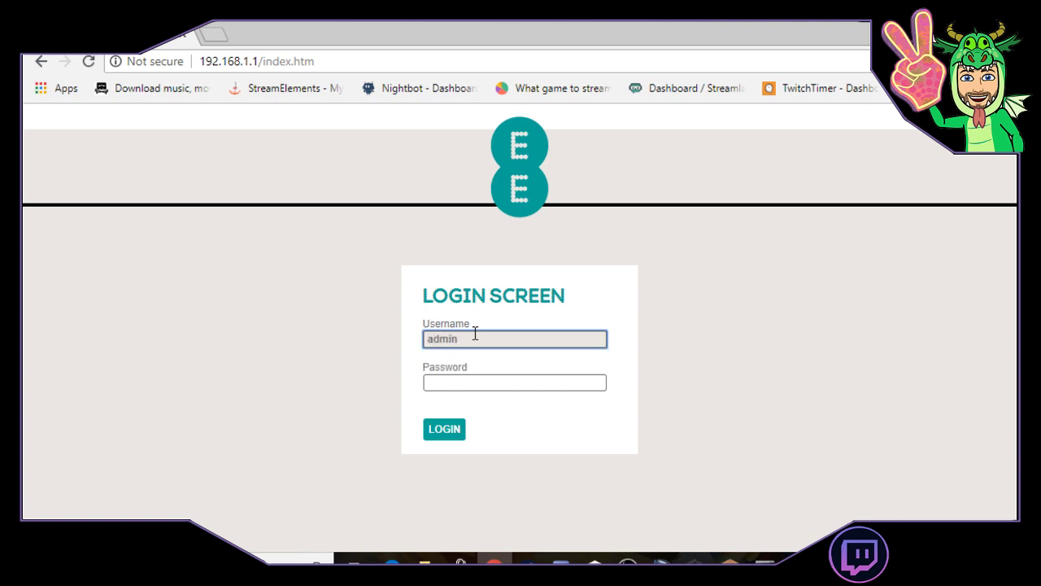
key(Tab)
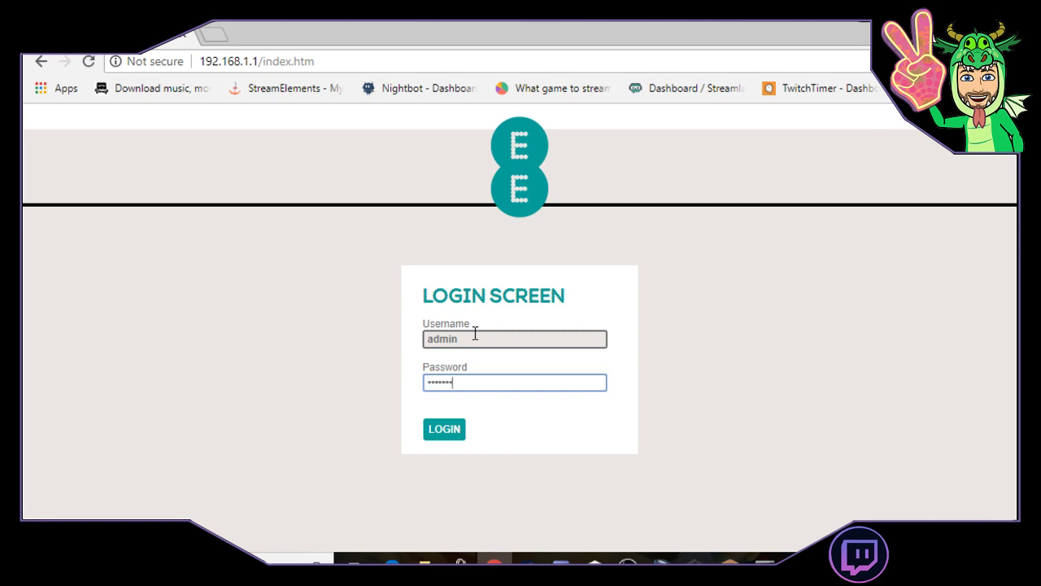
key(Return)
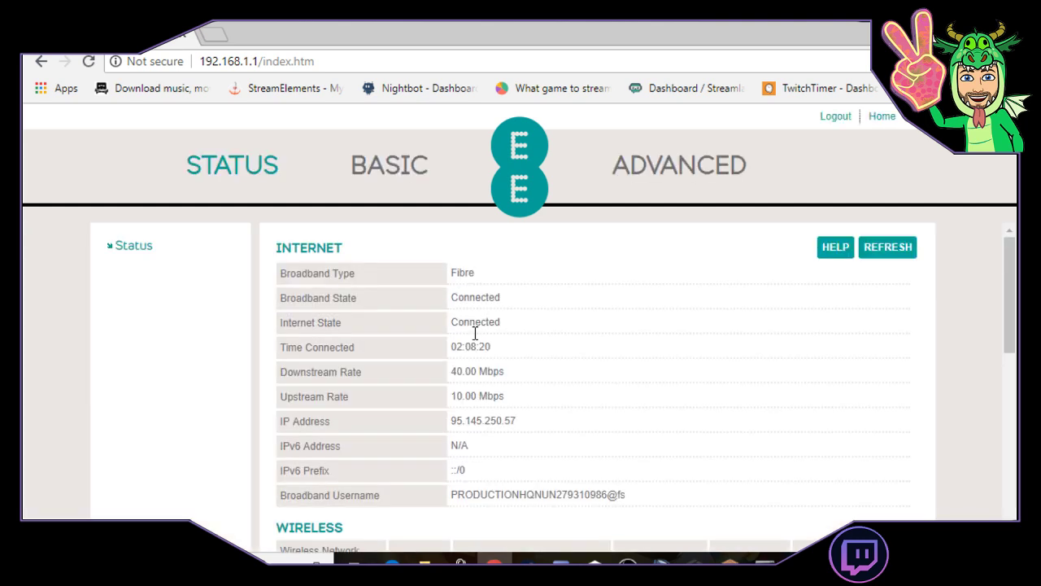
Open the Port Forwarding rules under NAT in the router's advanced settings.
click(664, 176)
click(886, 319)
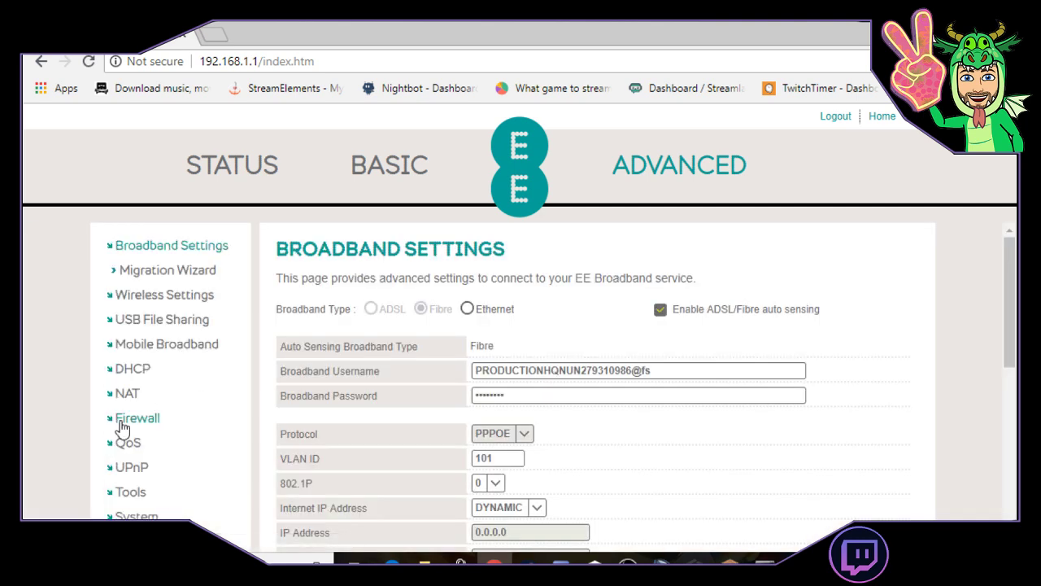
click(129, 398)
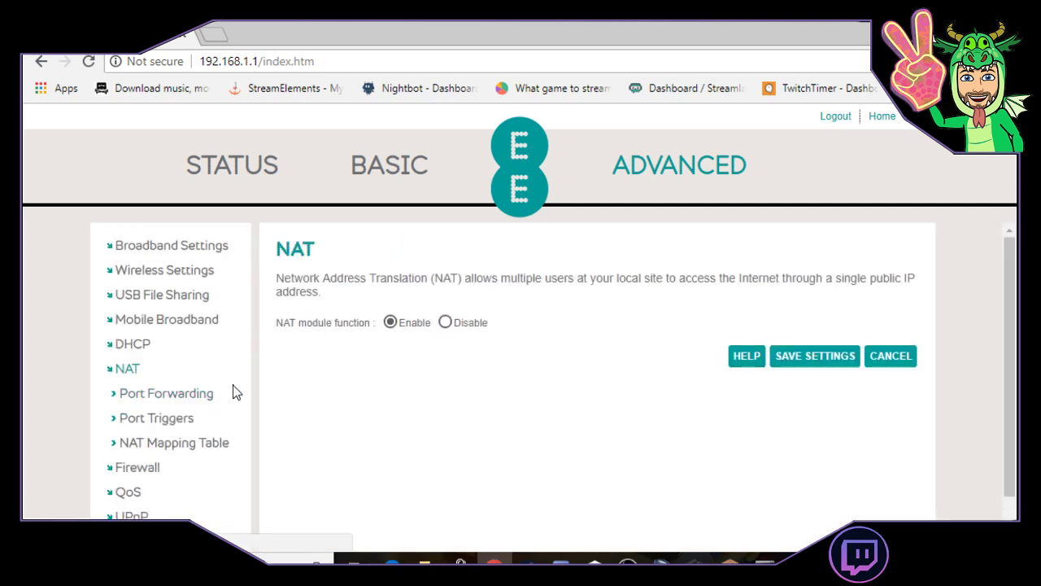
click(160, 400)
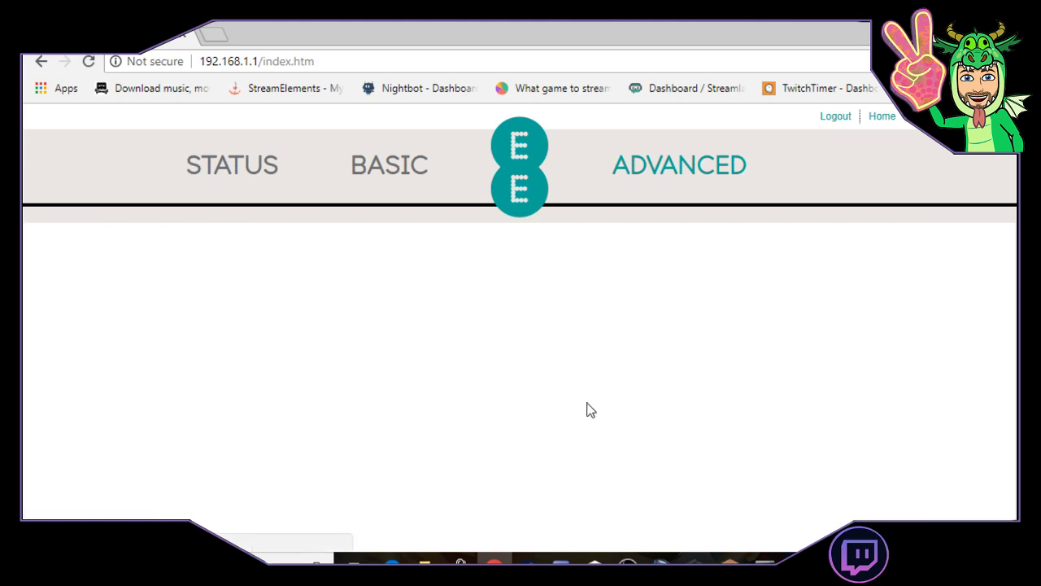
scroll(718, 395, down, 1)
scroll(717, 395, down, 1)
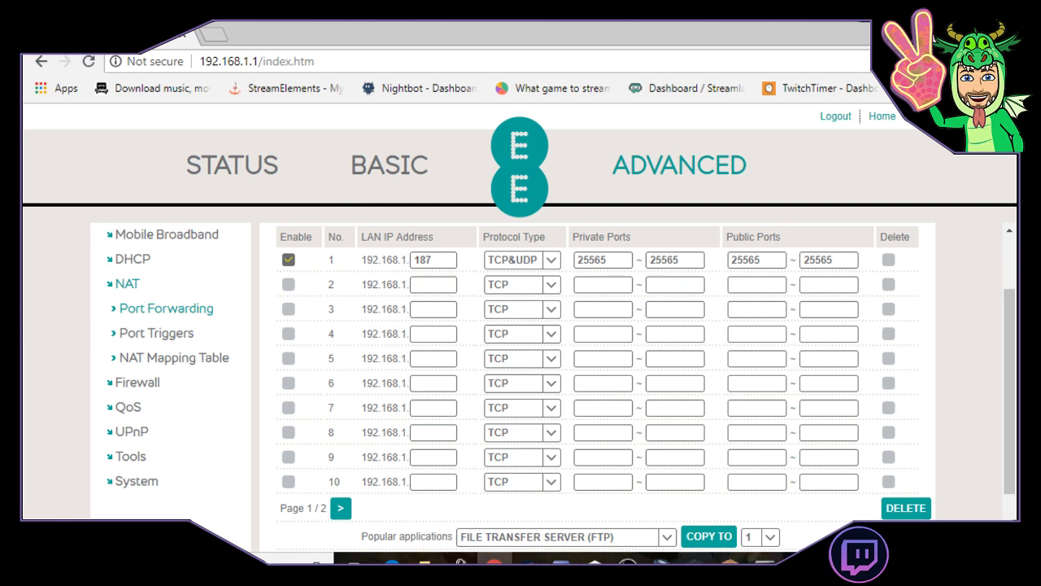
Compare the last number of the PC's IPv4 address in Command Prompt with the LAN IP of port forwarding rule 1.
click(764, 559)
drag(480, 306, 453, 312)
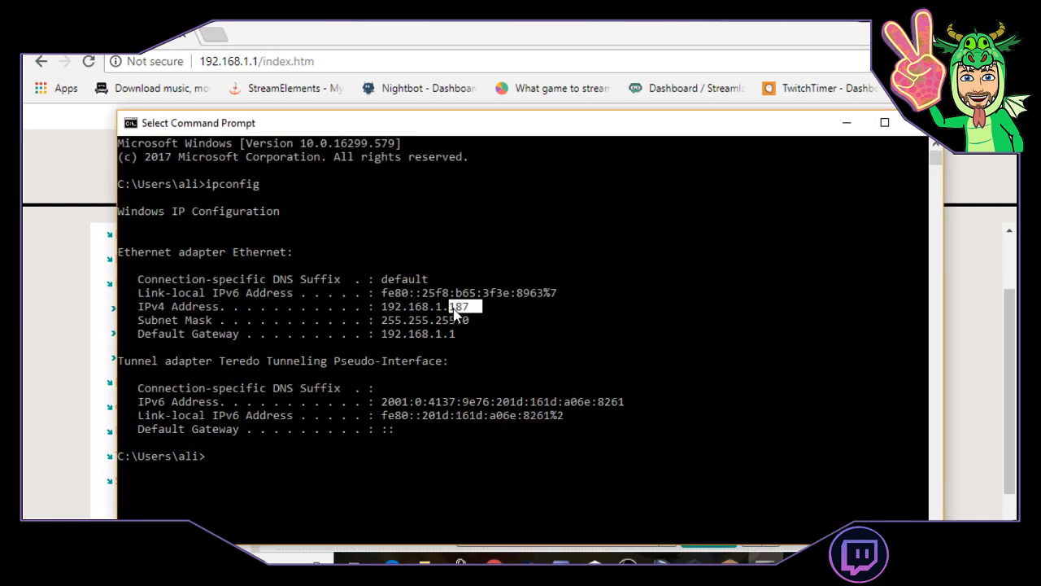
click(39, 299)
click(415, 260)
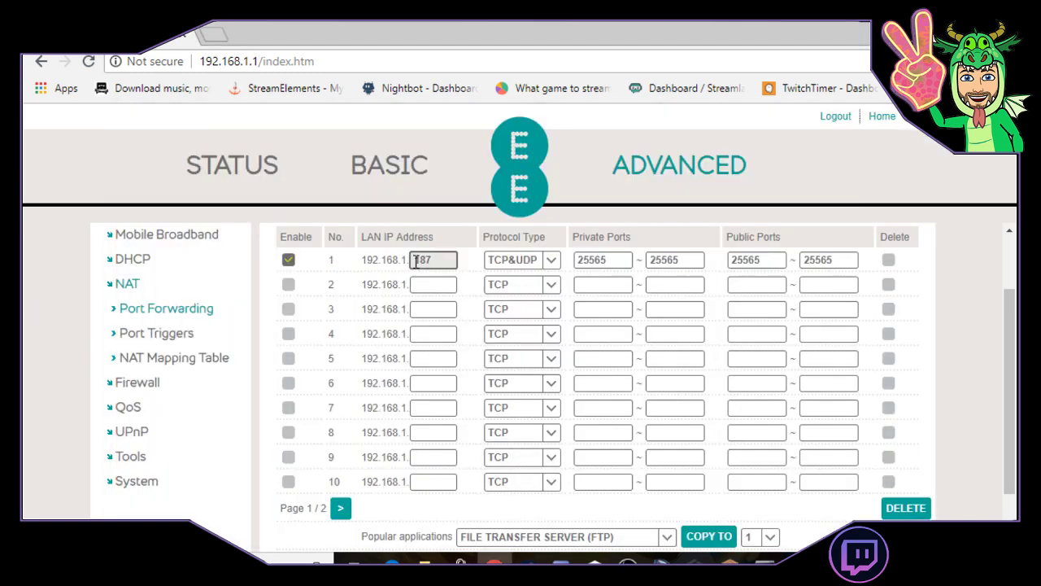
Review the protocol type, private ports and public ports of port forwarding rule 1.
double_click(602, 260)
click(551, 260)
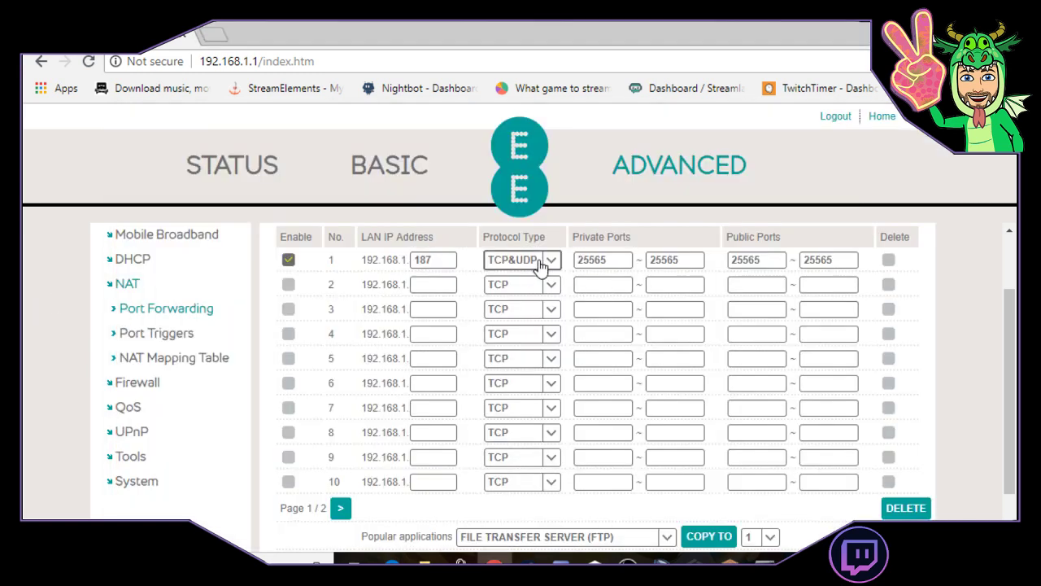
click(529, 240)
click(603, 262)
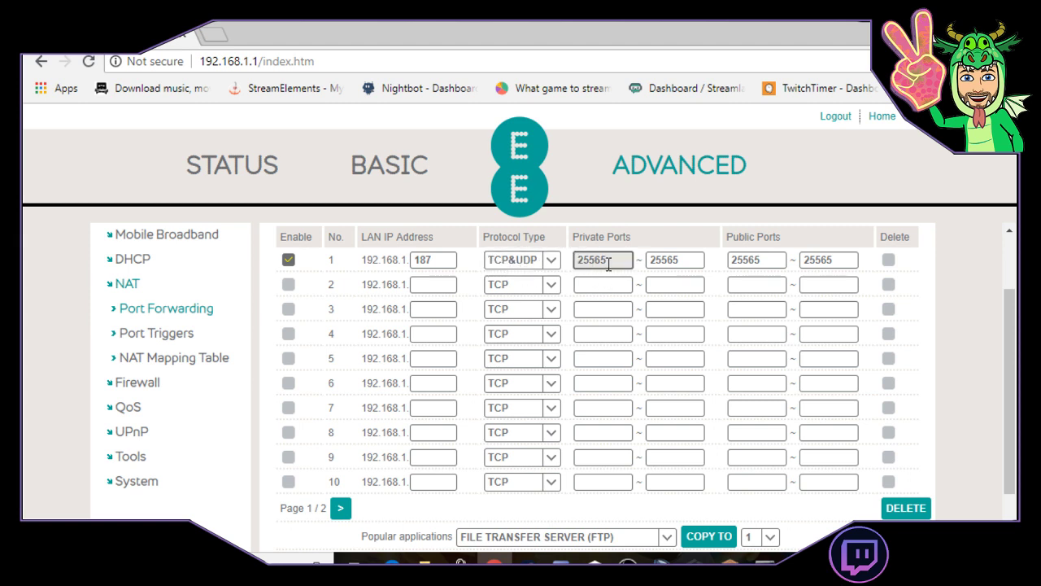
key(Tab)
key(Tab)
key(Tab)
key(Tab)
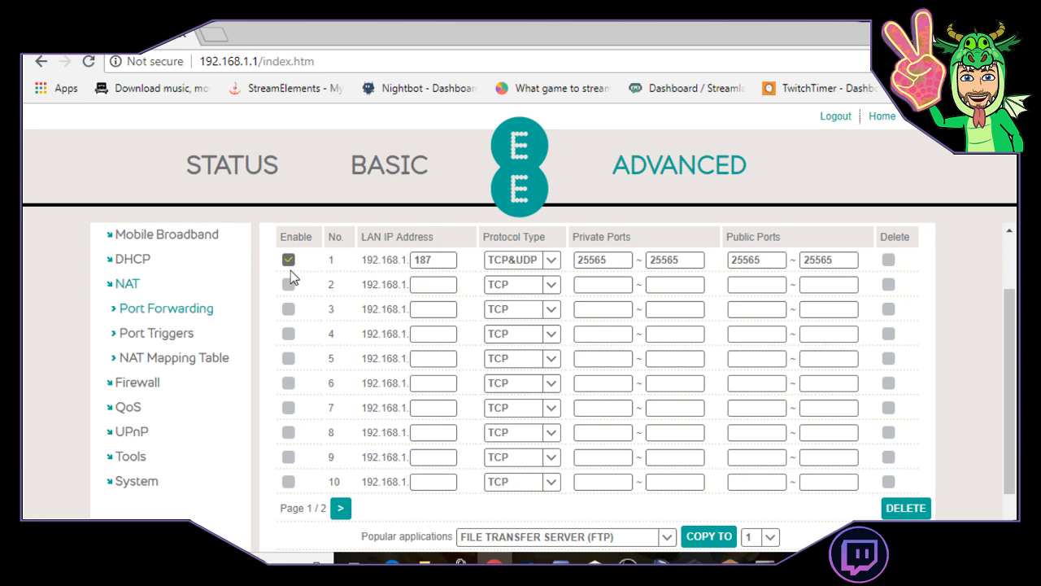
Save the port forwarding settings and log out of the router.
scroll(813, 407, down, 3)
click(830, 503)
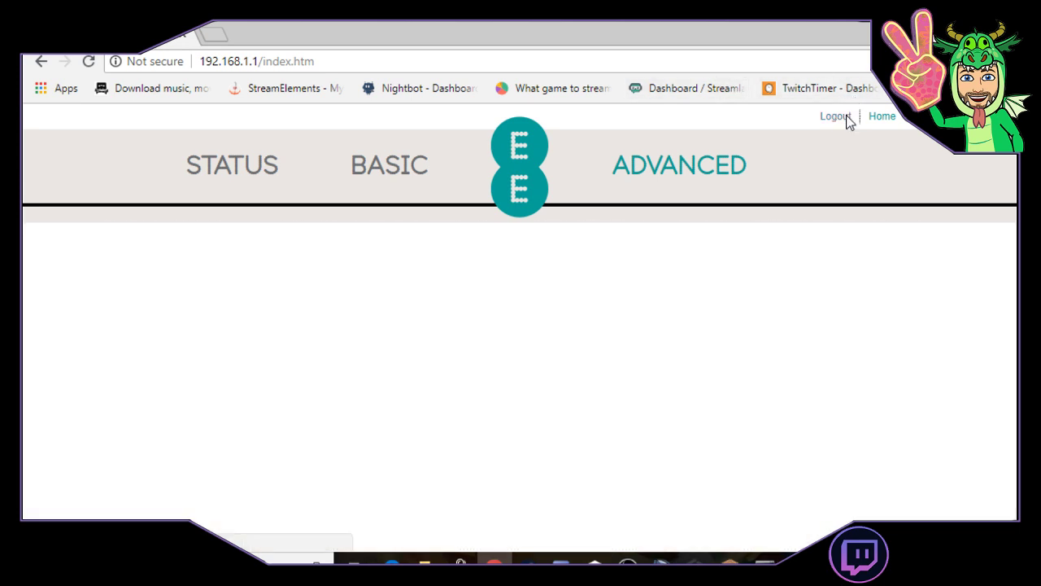
click(837, 118)
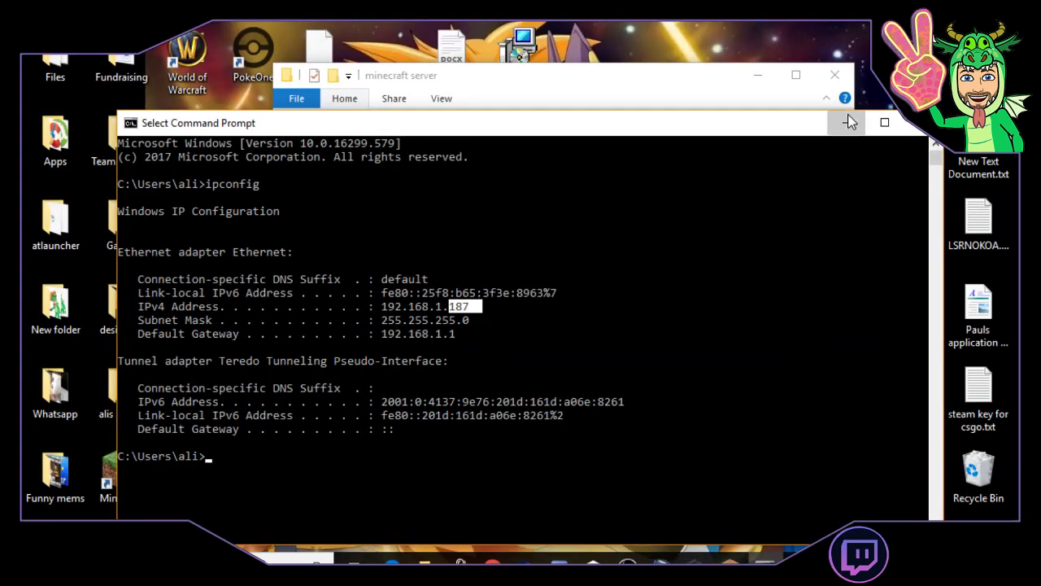
Start the Minecraft server from server.jar, then switch to Minecraft and refresh the multiplayer server list.
click(846, 122)
double_click(493, 352)
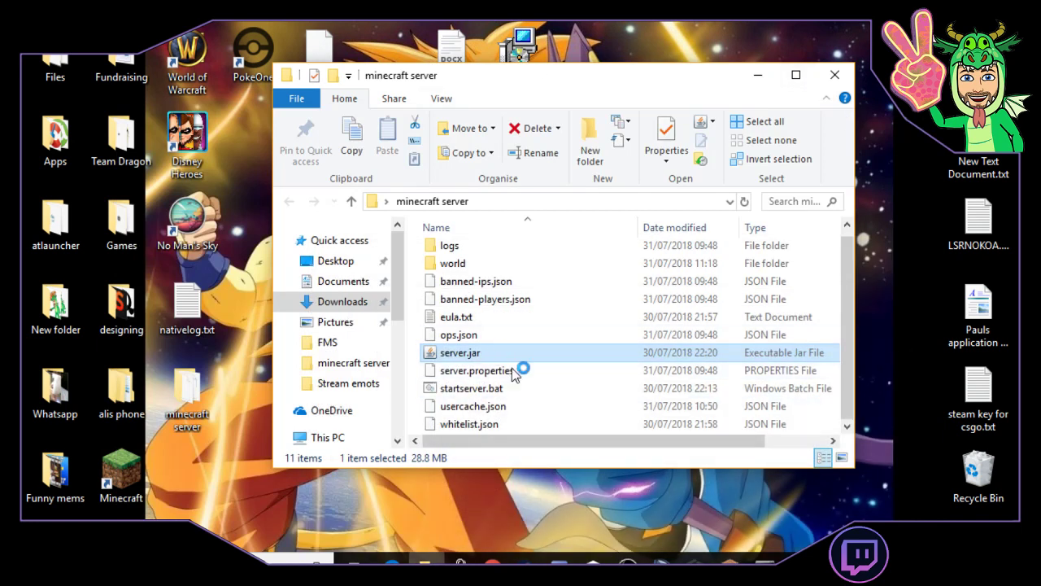
click(730, 559)
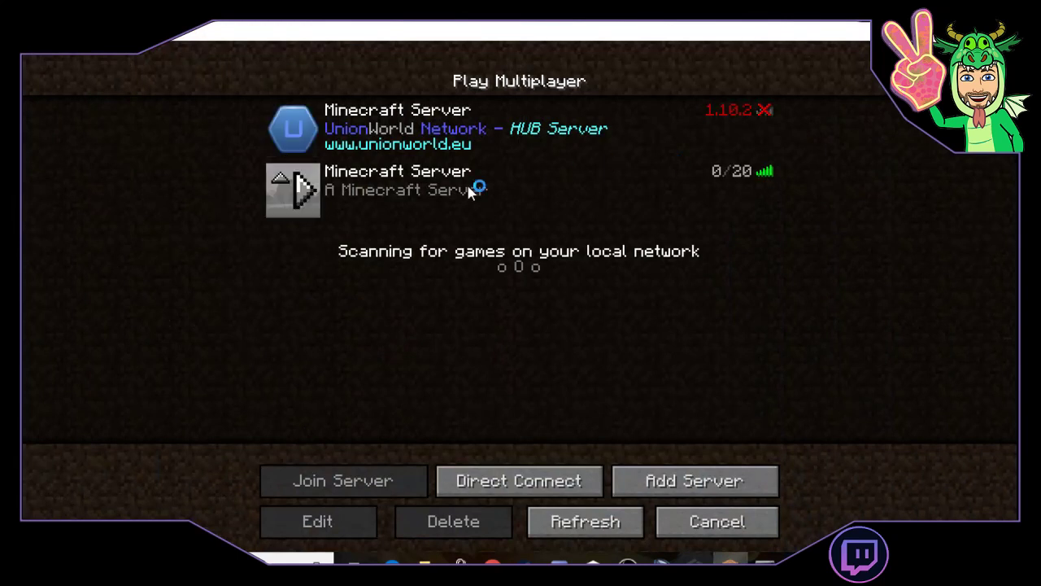
click(383, 192)
click(559, 519)
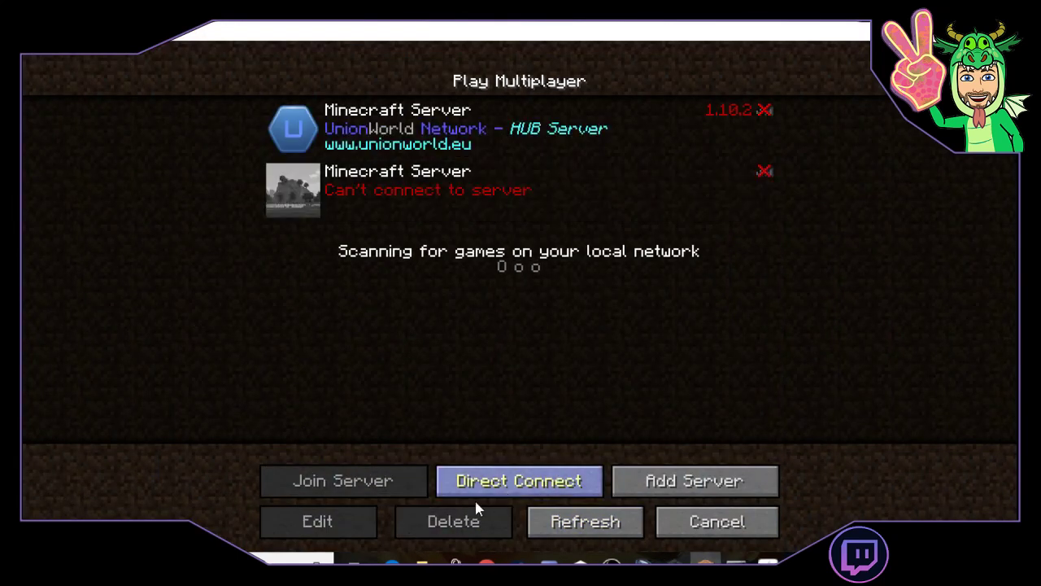
Check the server address in the second multiplayer entry's info and refresh the server list.
click(360, 197)
click(349, 525)
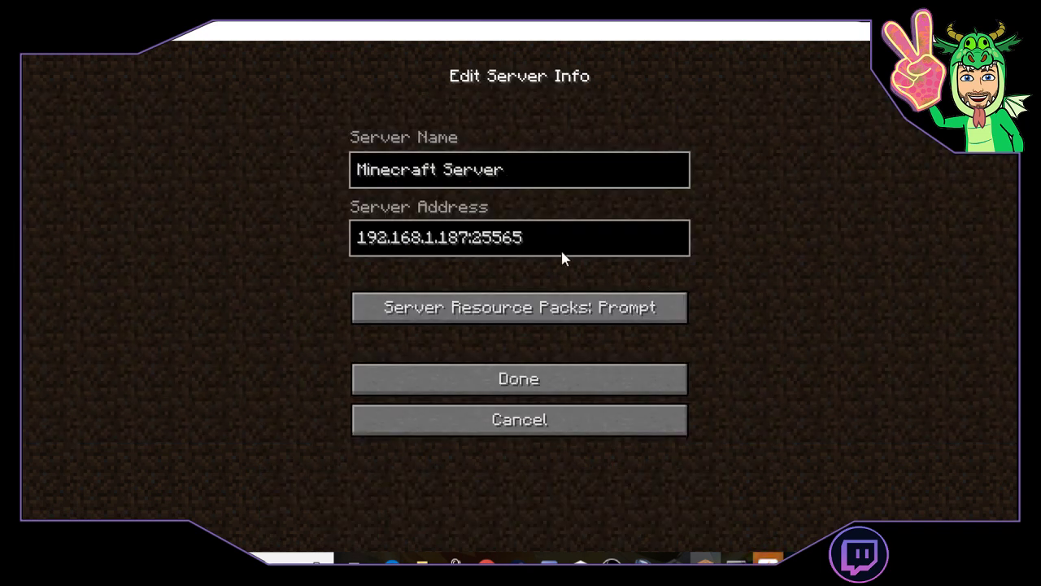
click(547, 236)
click(644, 369)
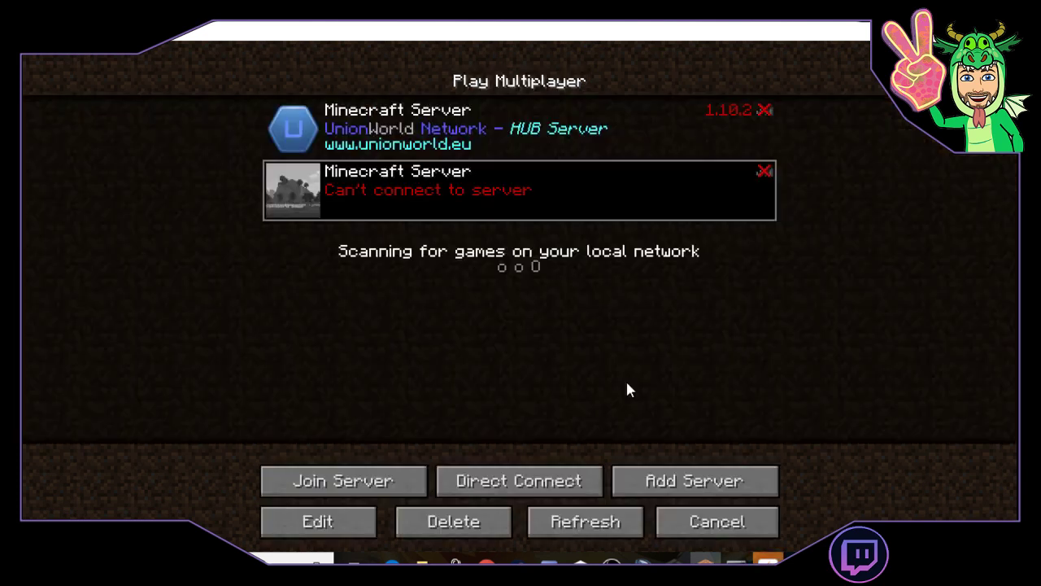
click(590, 522)
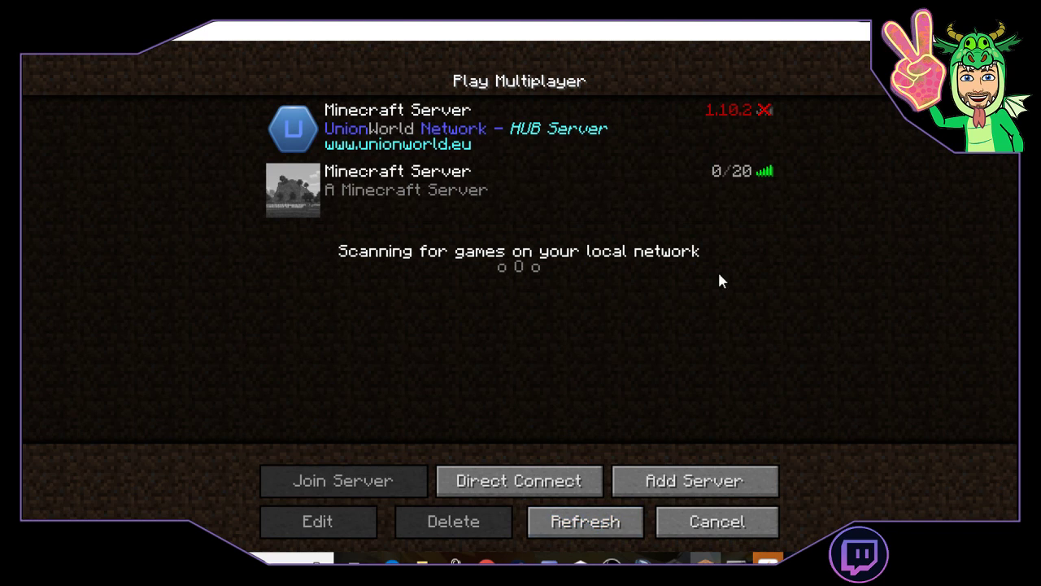
Check the startup log in the Minecraft server window and bring back the minecraft server folder.
click(767, 558)
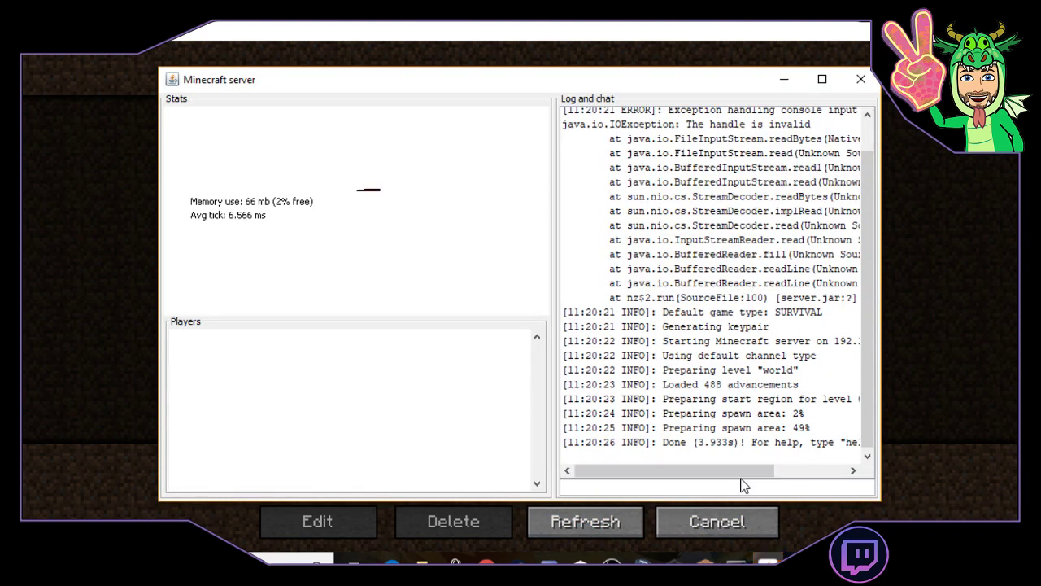
drag(745, 478, 721, 481)
click(788, 80)
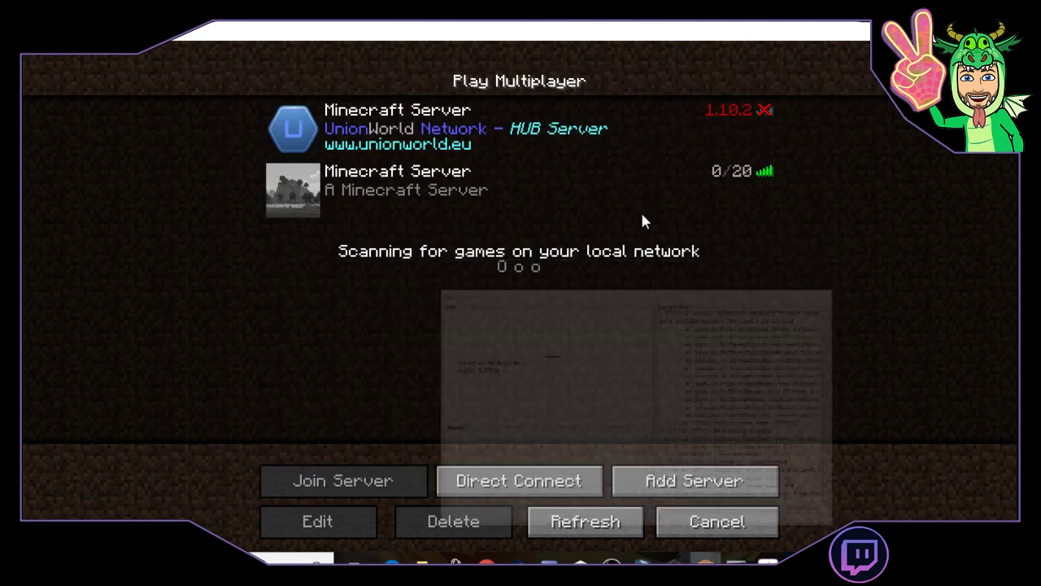
click(422, 559)
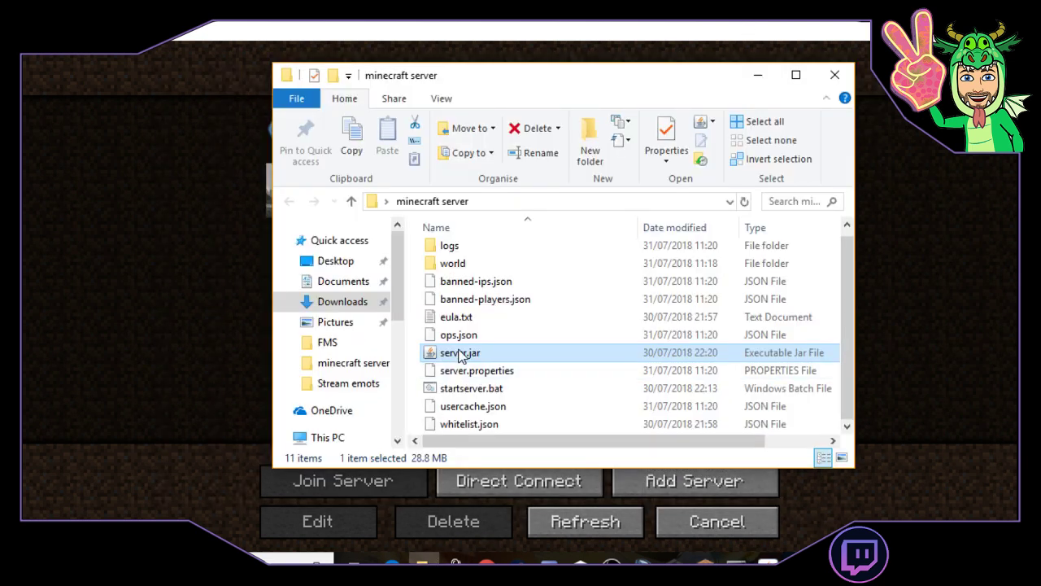
Open server.properties in Notepad++ to check the server-ip and server-port lines, and close the editor and server folder.
right_click(481, 370)
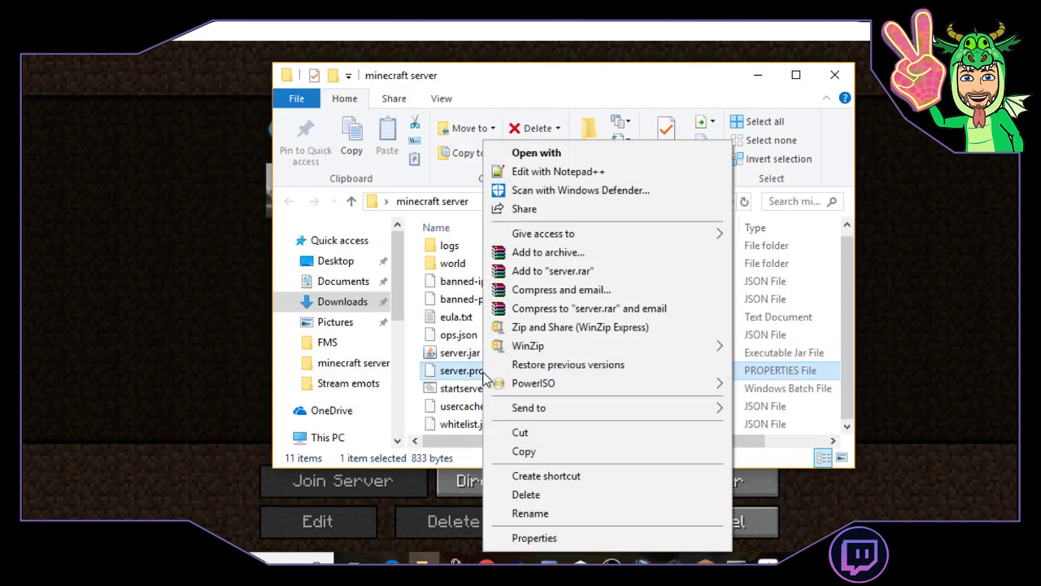
click(551, 172)
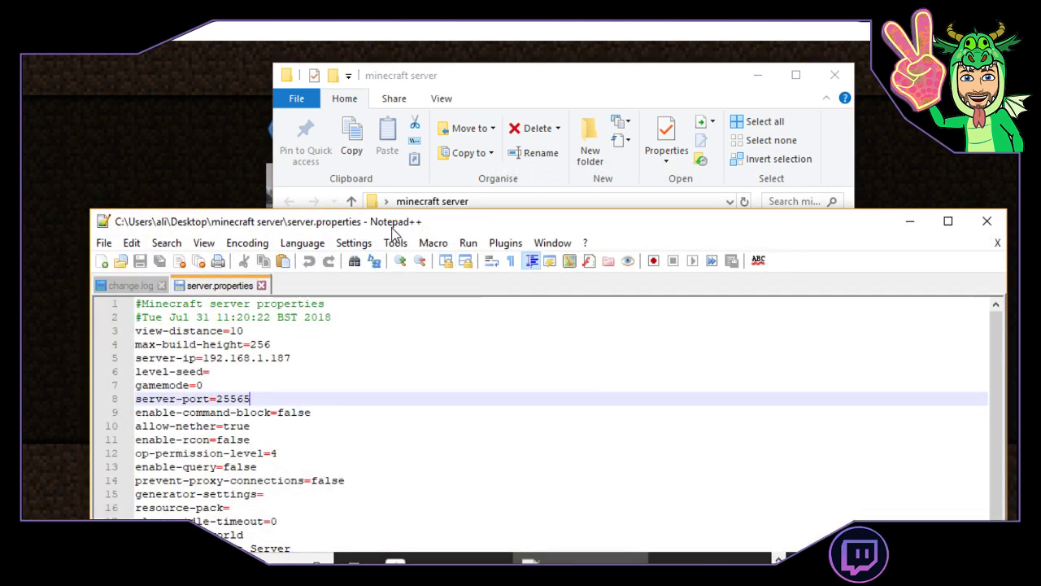
drag(395, 228, 428, 92)
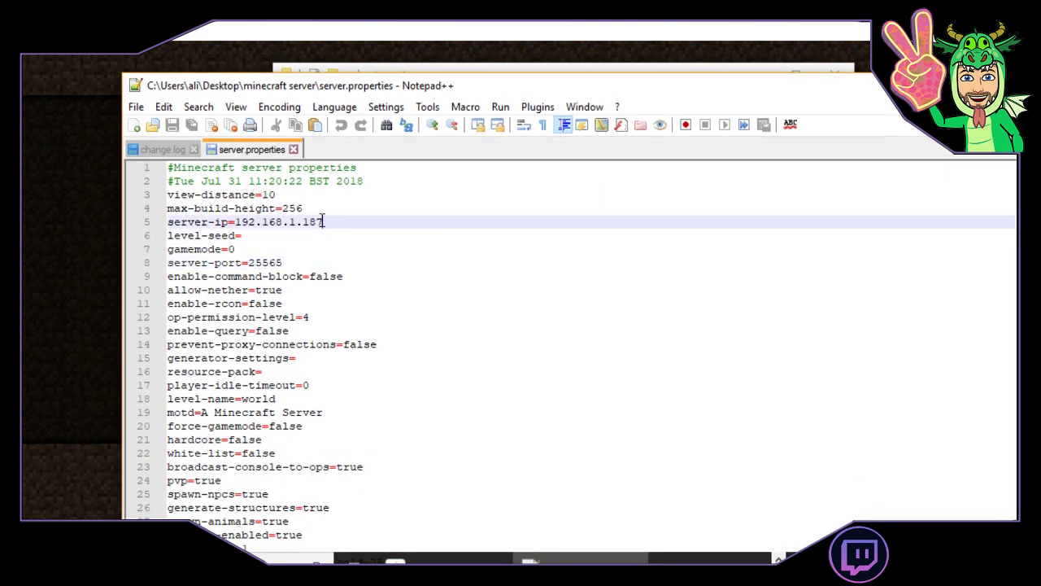
drag(325, 221, 234, 223)
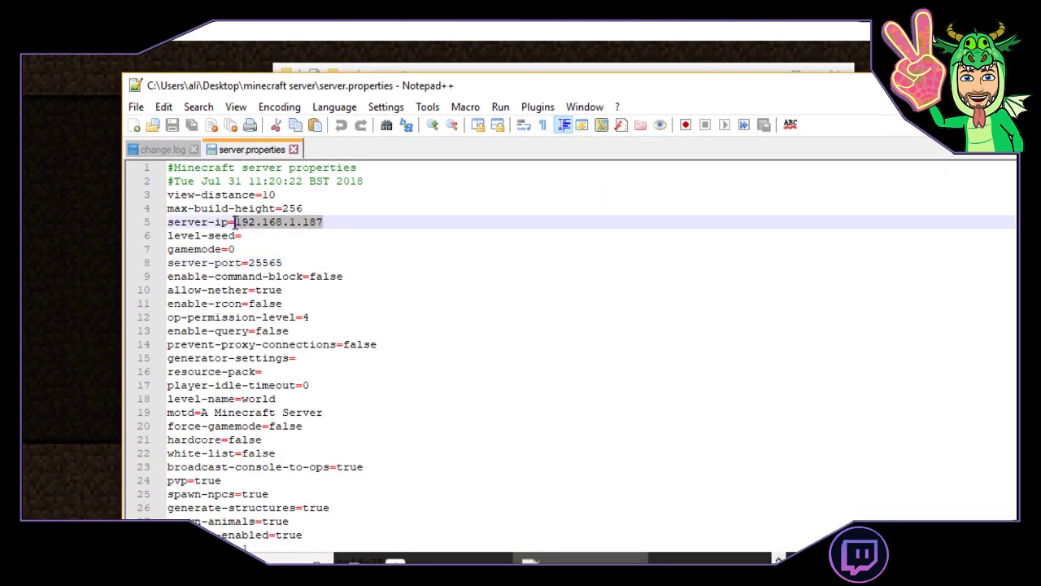
click(335, 222)
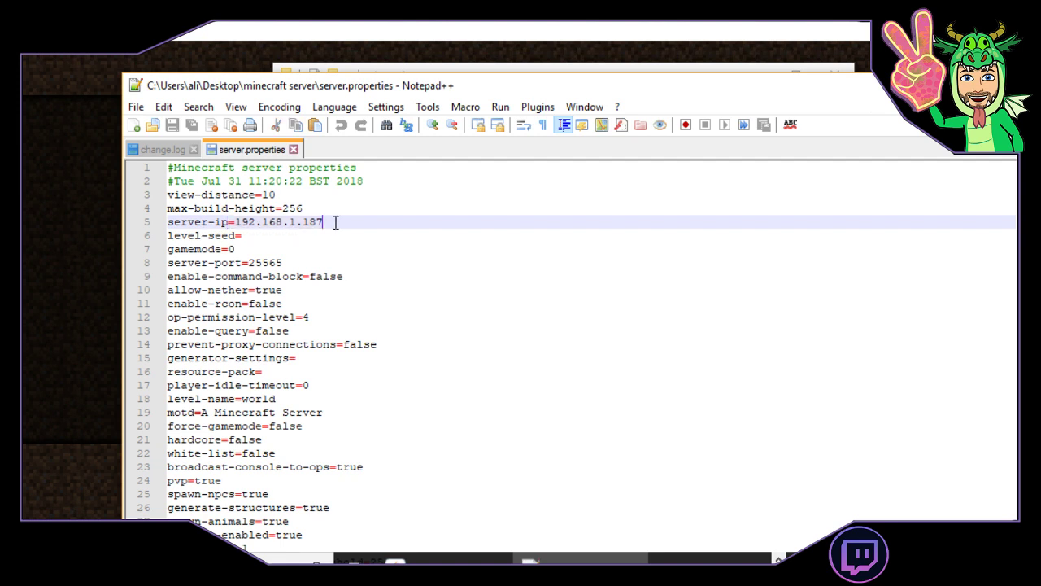
drag(304, 261, 250, 263)
click(299, 263)
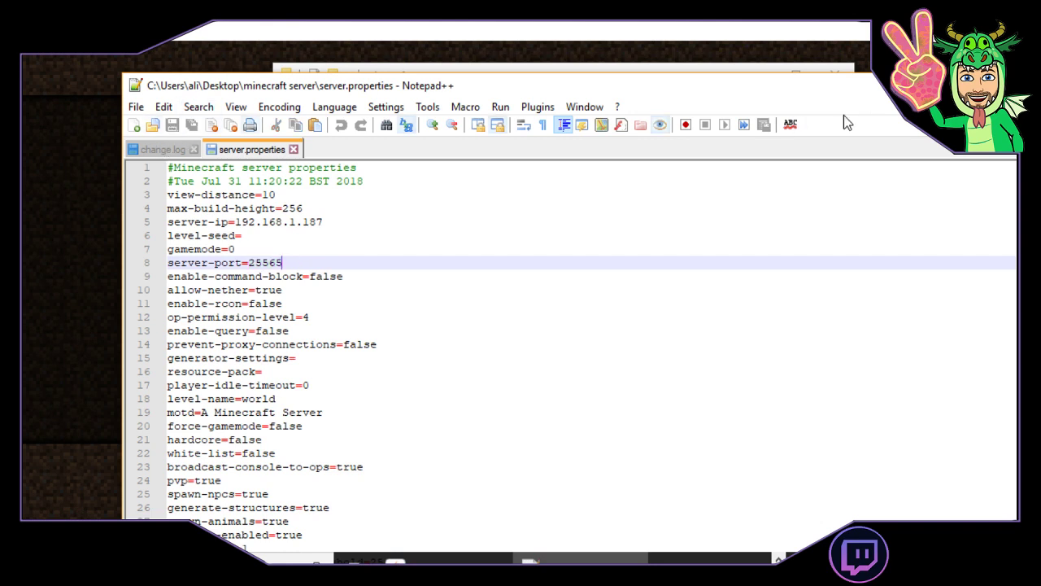
drag(911, 86, 810, 97)
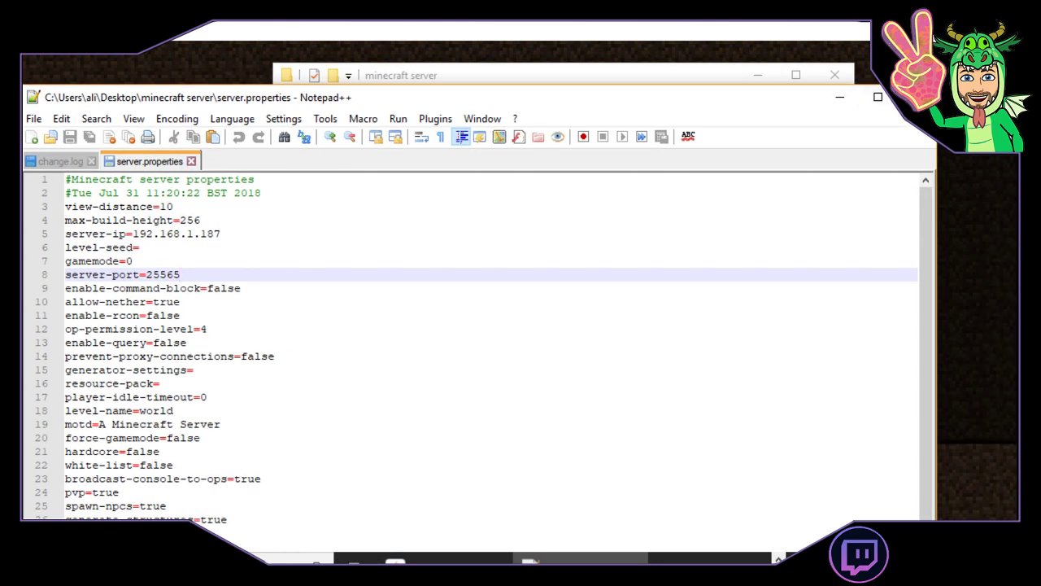
click(913, 97)
click(834, 75)
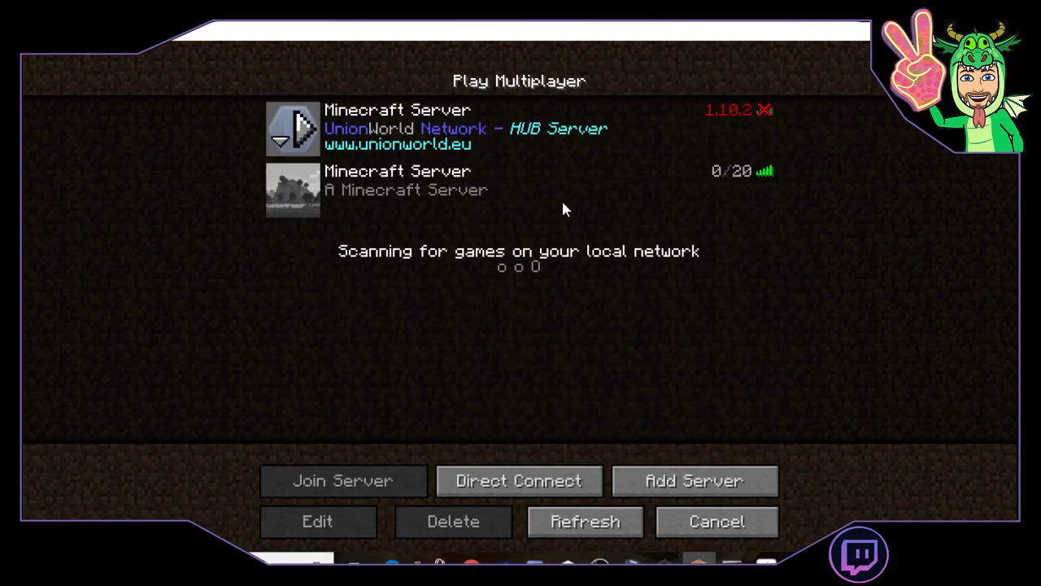
Try adding a multiplayer server entry with the address localhost.
click(500, 185)
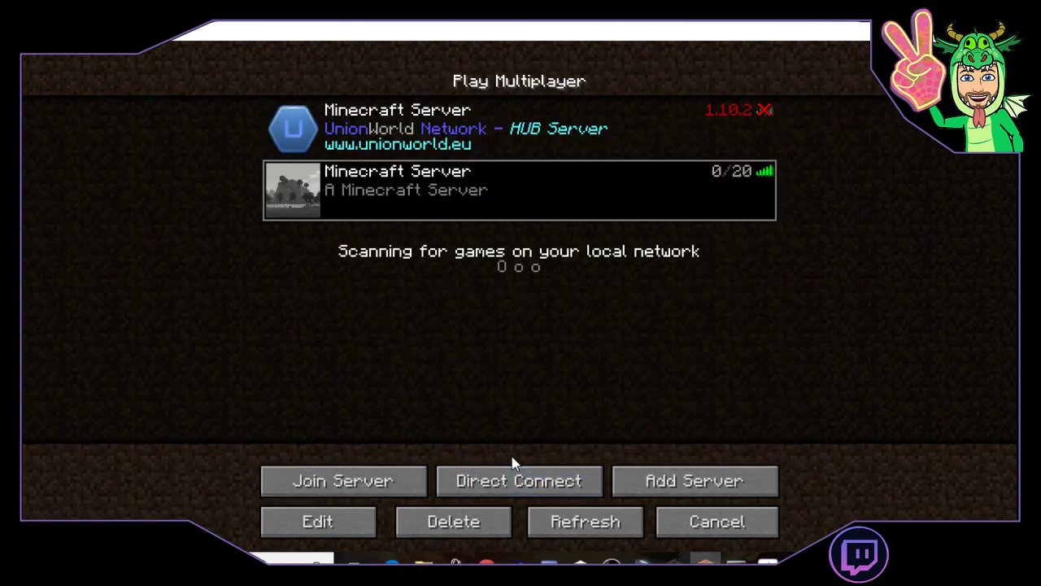
click(647, 481)
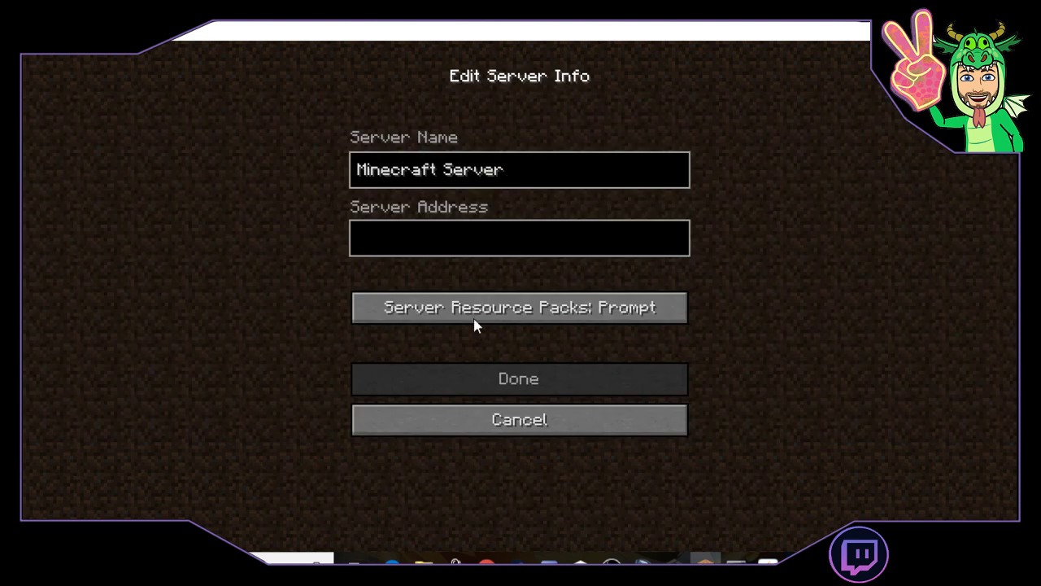
text(lo)
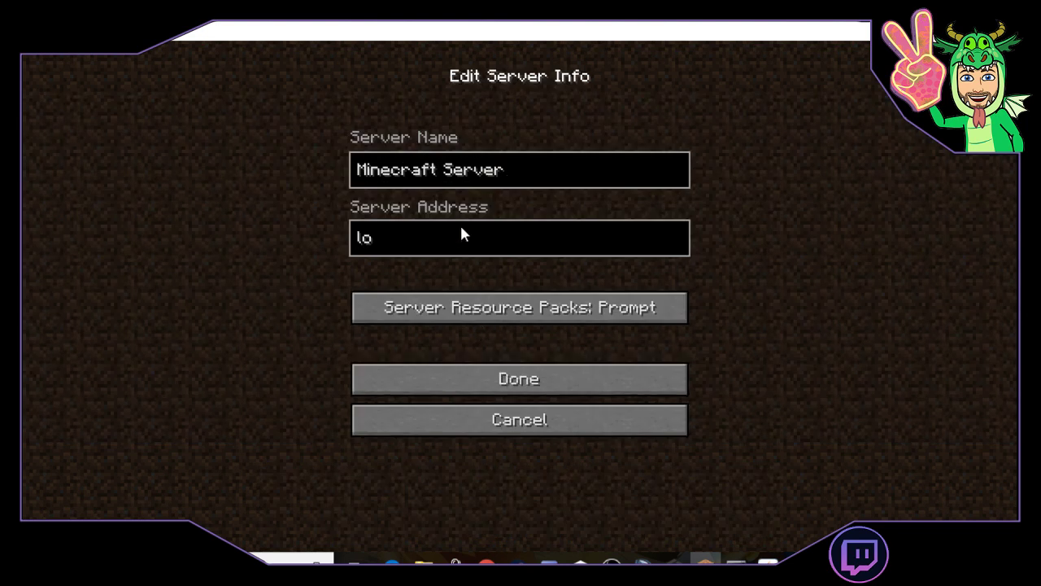
text(calhost)
key(Return)
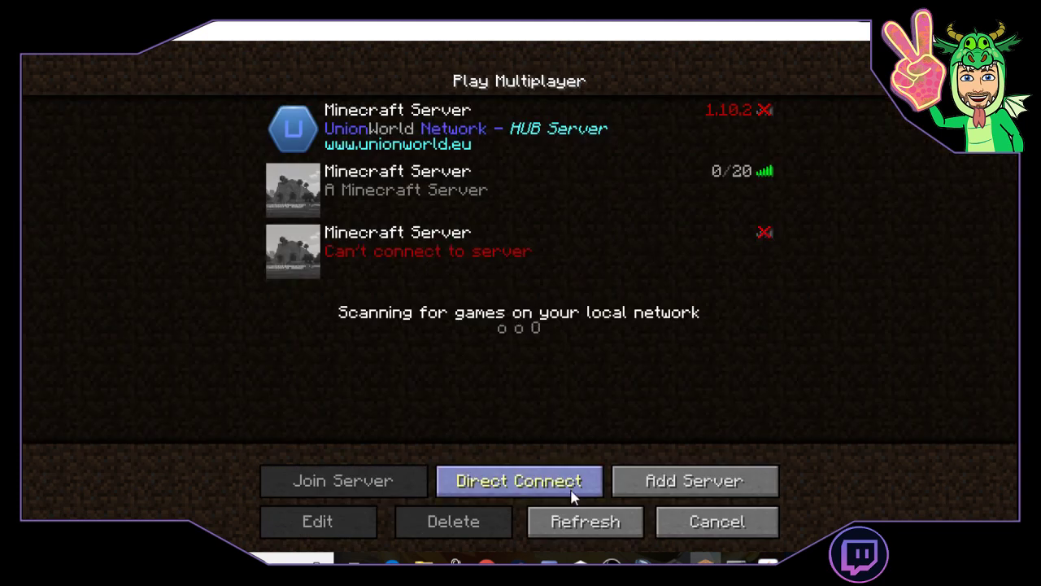
Delete the localhost entry from the multiplayer server list.
click(427, 268)
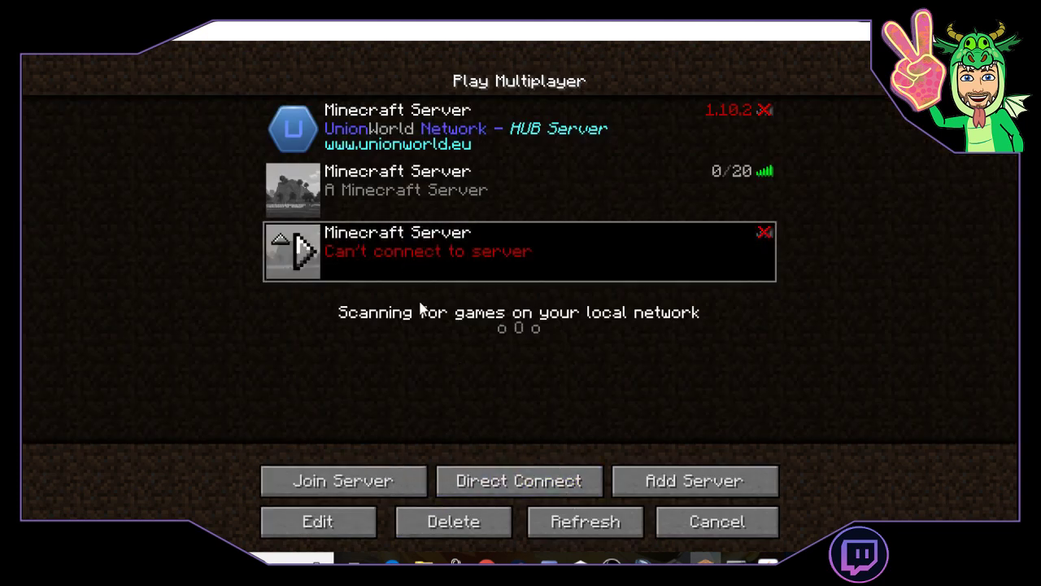
click(454, 521)
click(411, 305)
Try a direct connection to localhost and return to the multiplayer server list.
click(537, 481)
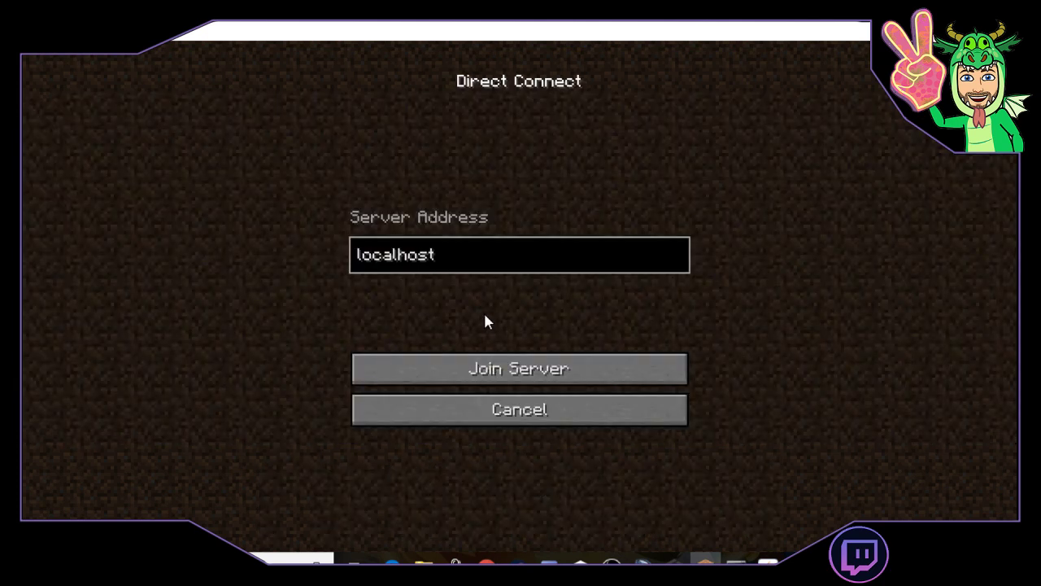
click(491, 379)
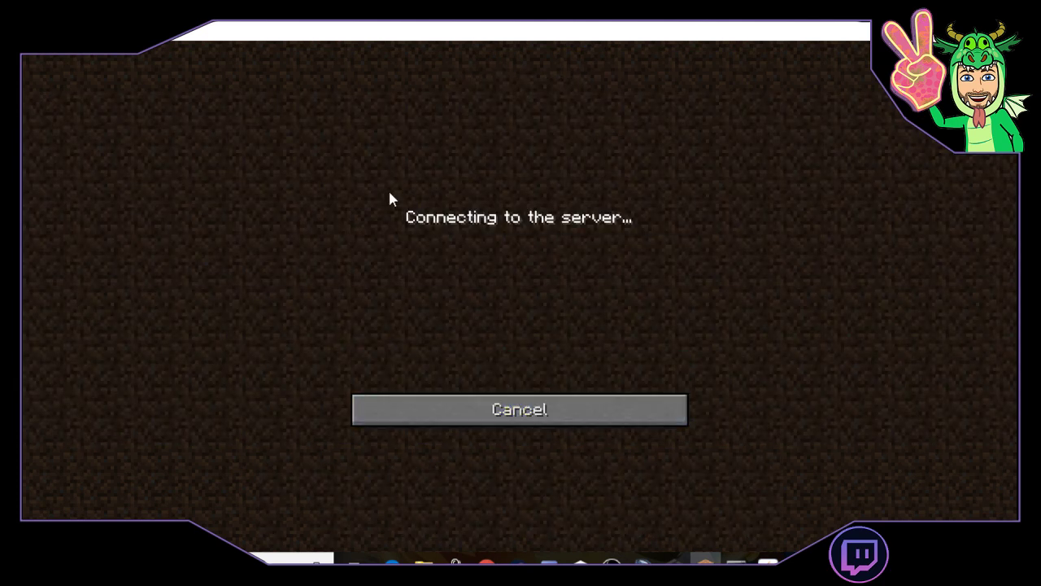
click(496, 334)
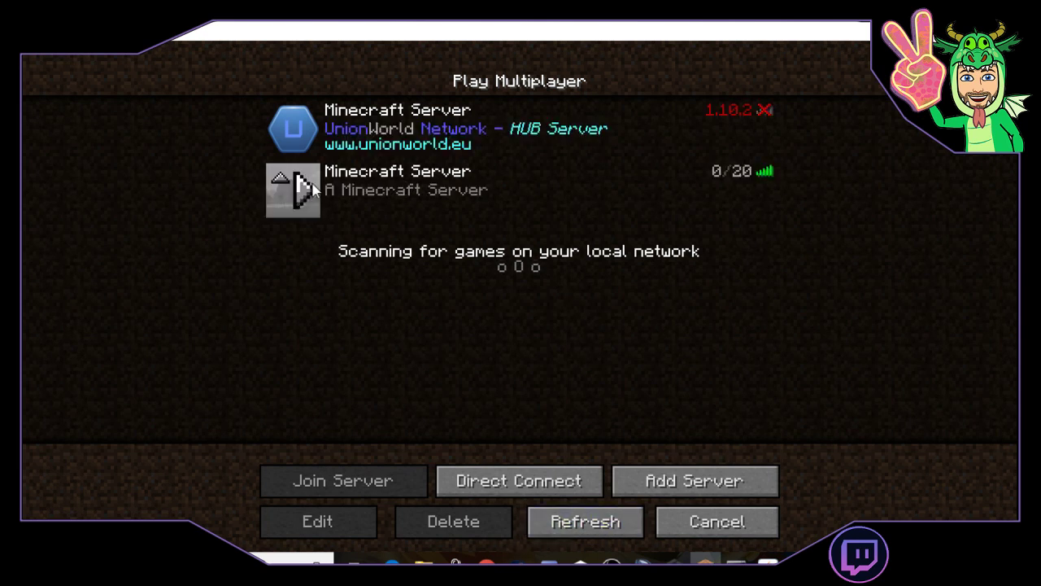
Check the server address and port in the second multiplayer entry's info and return to the list.
click(406, 186)
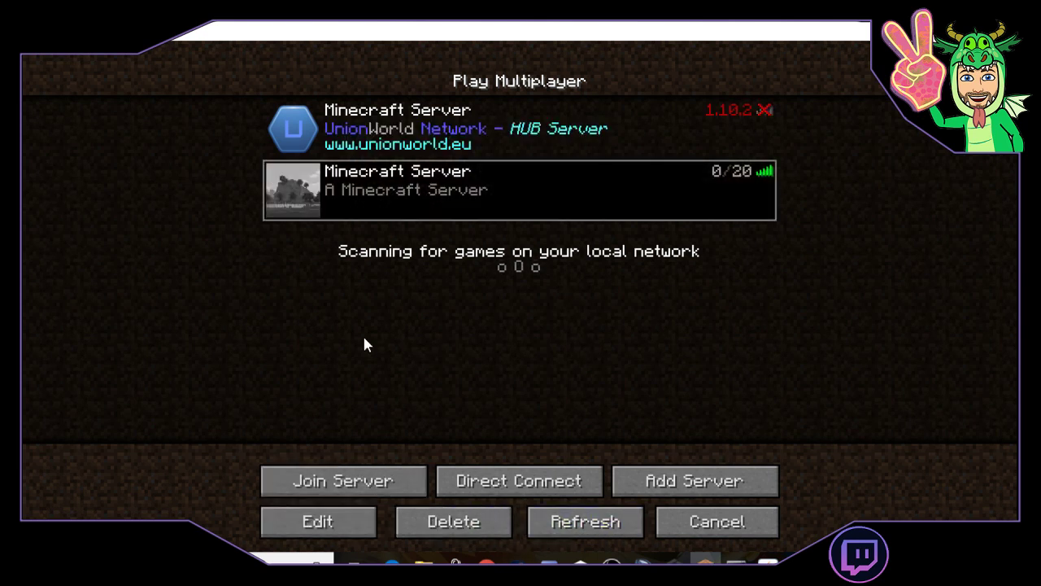
click(372, 520)
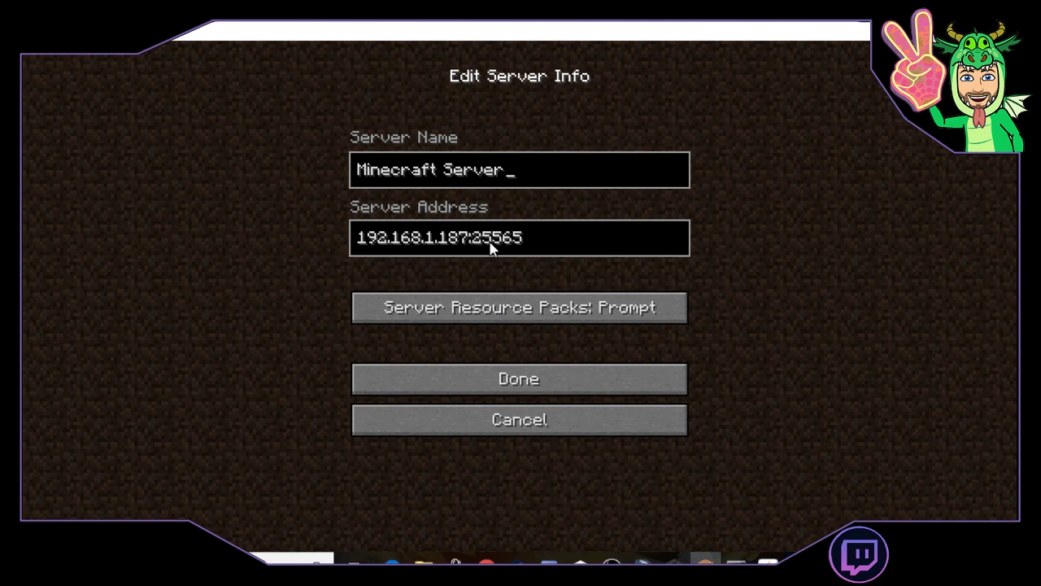
click(510, 376)
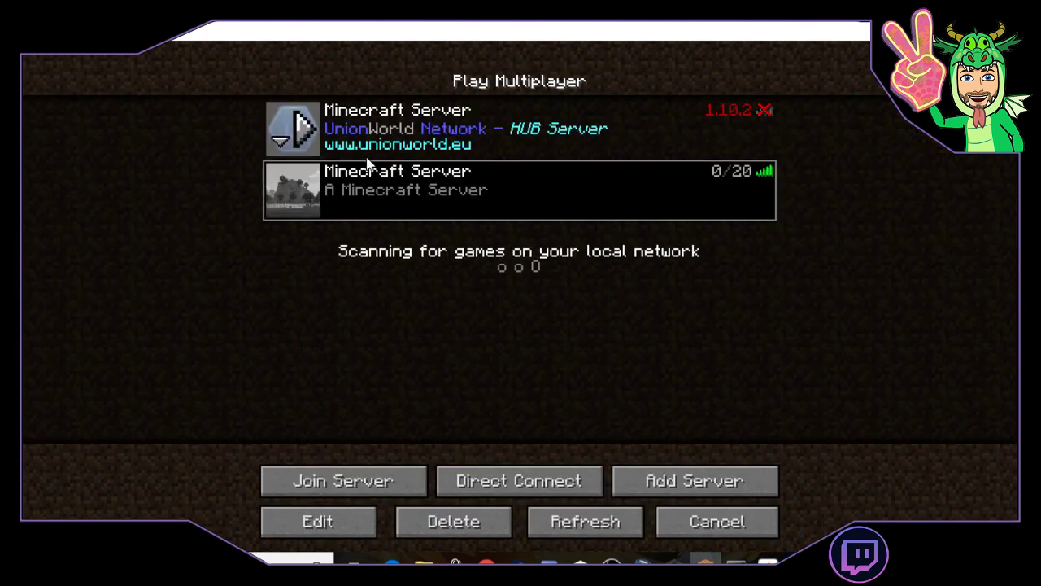
Join the second multiplayer server and move around its world to test the connection.
click(300, 188)
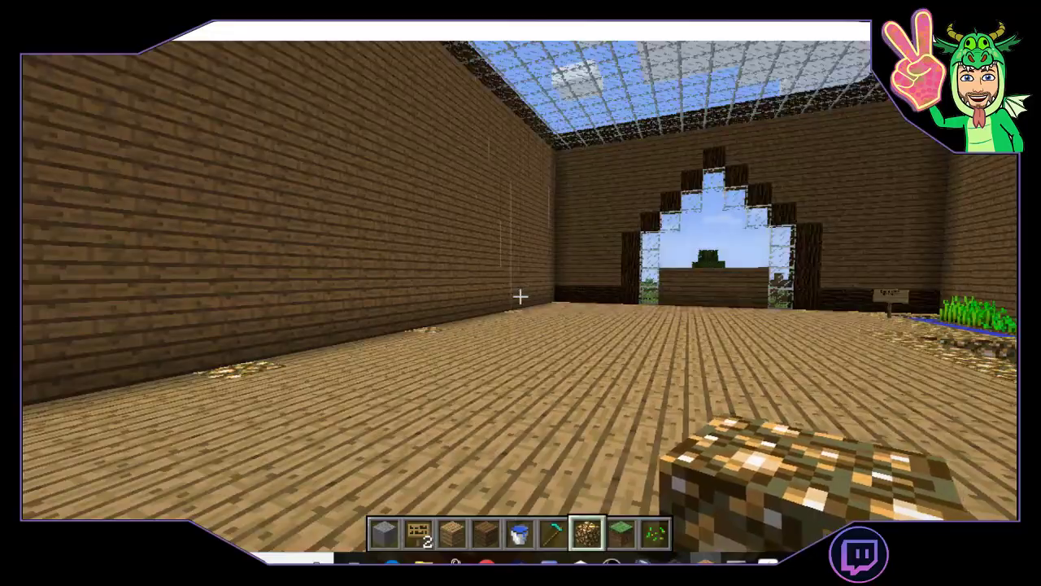
key(w)
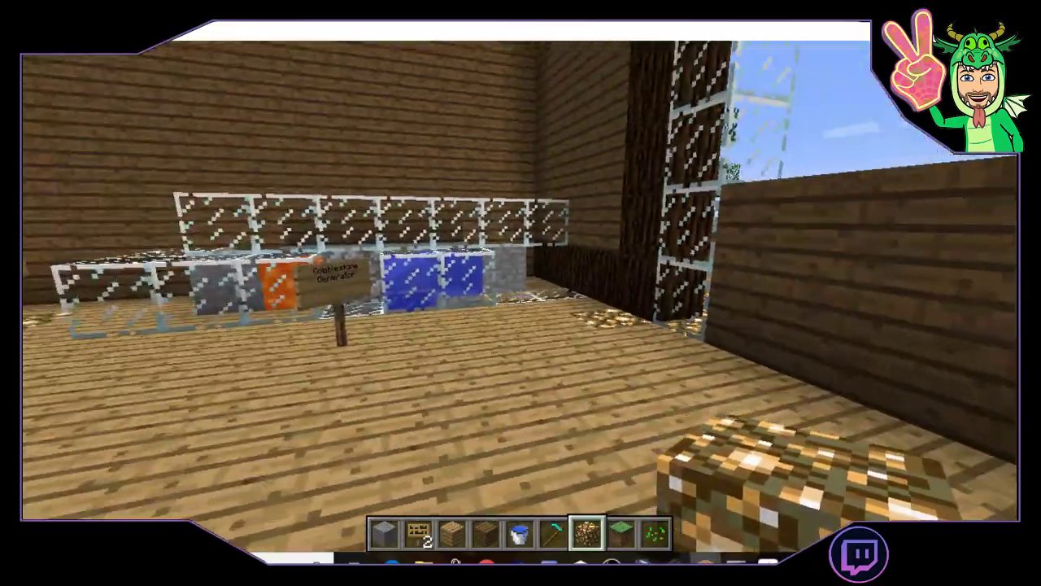
key(space)
key(space)
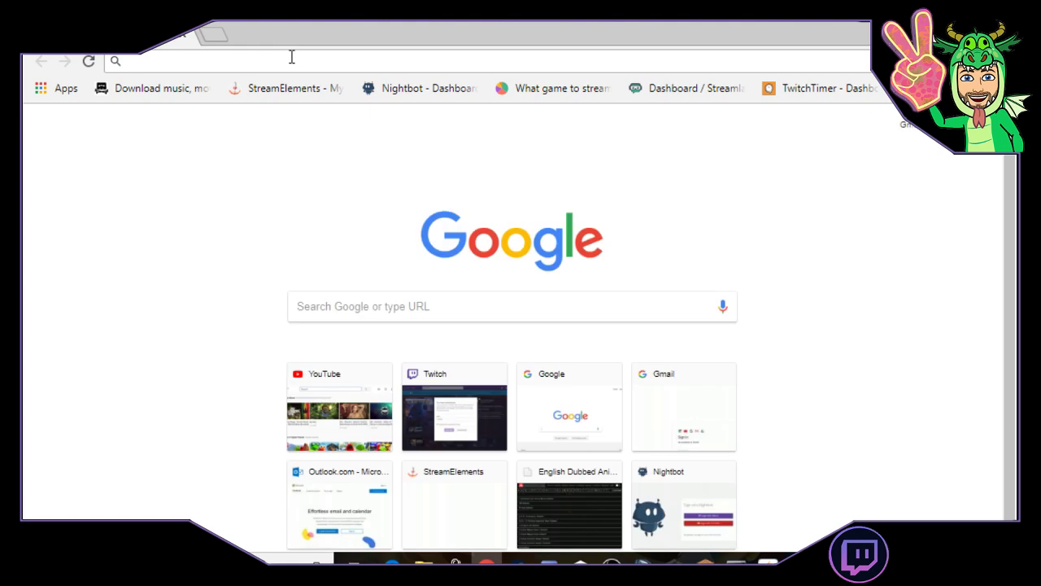
Look up the connection's public IP address on ipchicken.com in the browser and close the page.
text(ip)
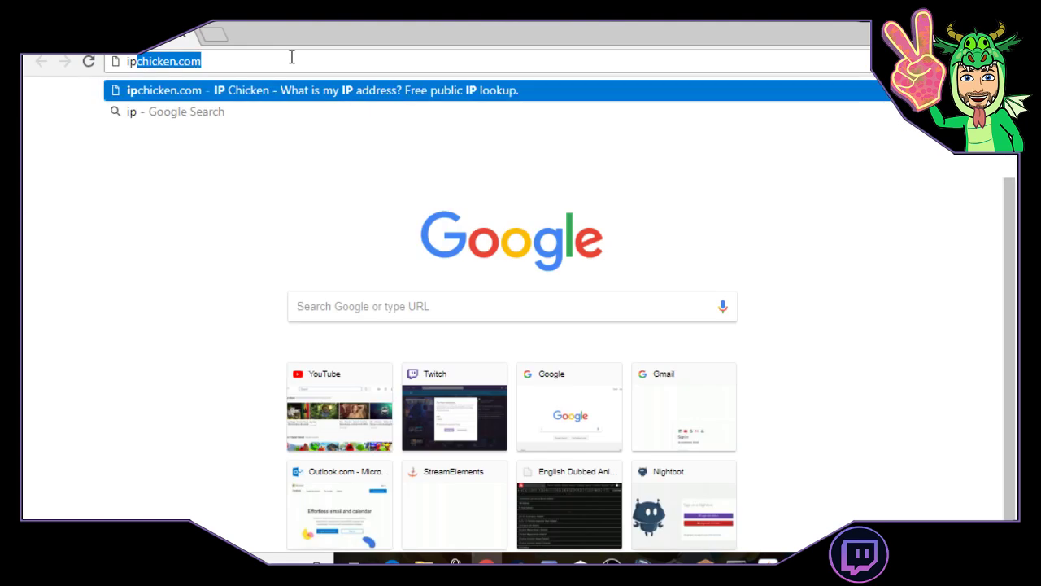
text(chick)
key(Return)
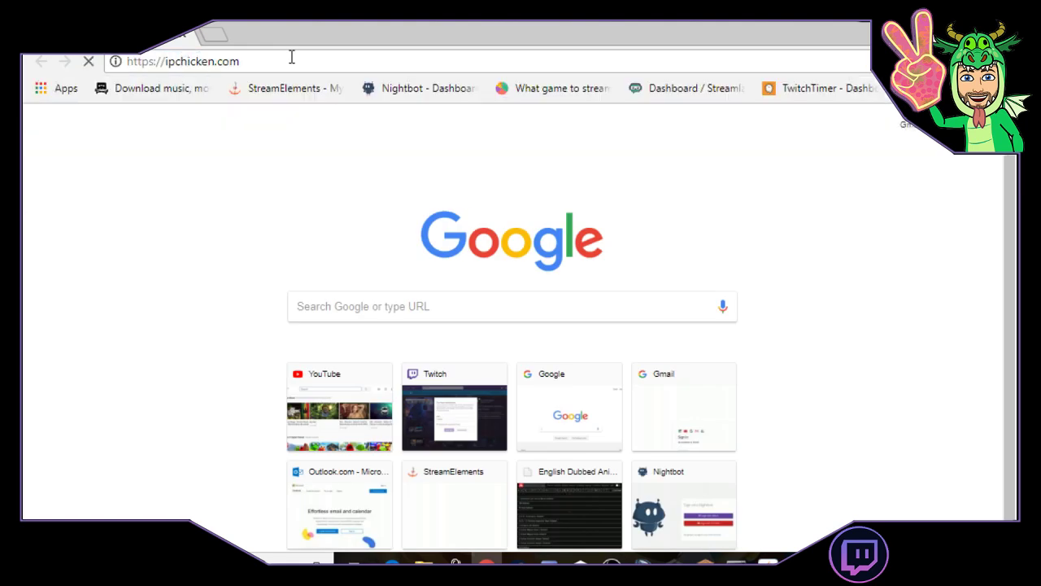
drag(623, 273, 285, 295)
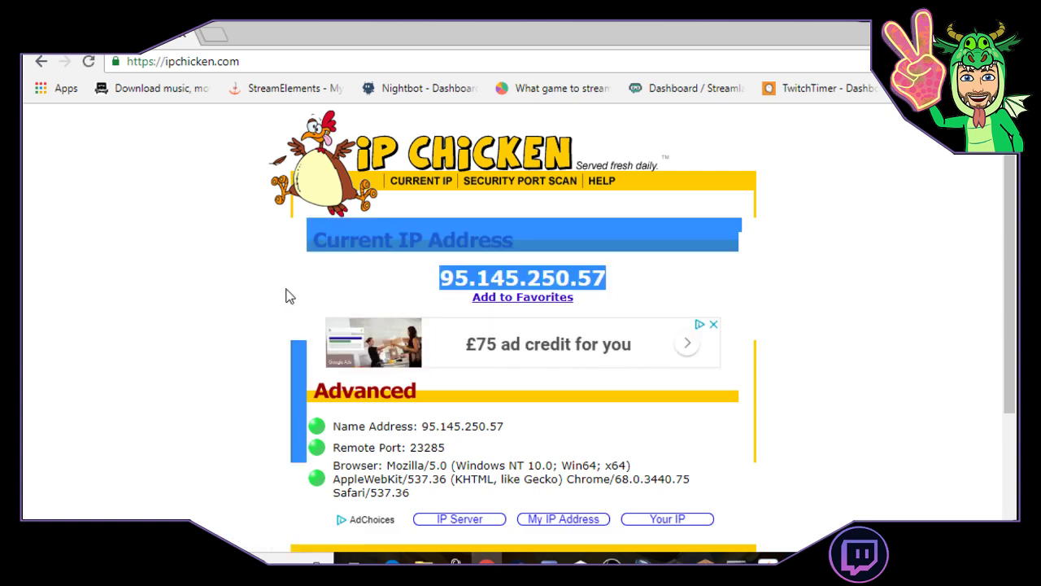
click(185, 36)
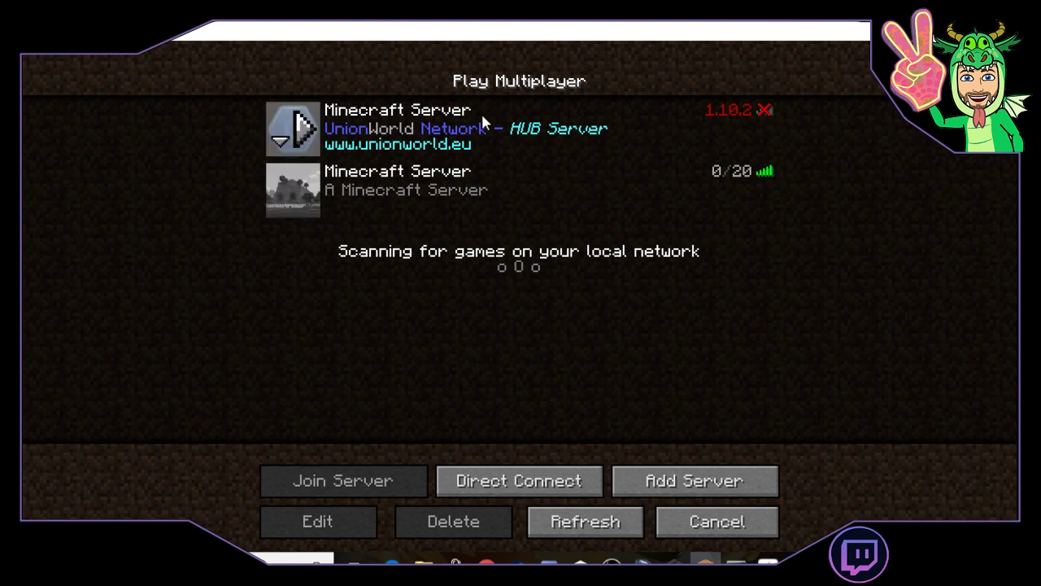
Review the server address in the second multiplayer entry's info and return to the desktop.
click(465, 186)
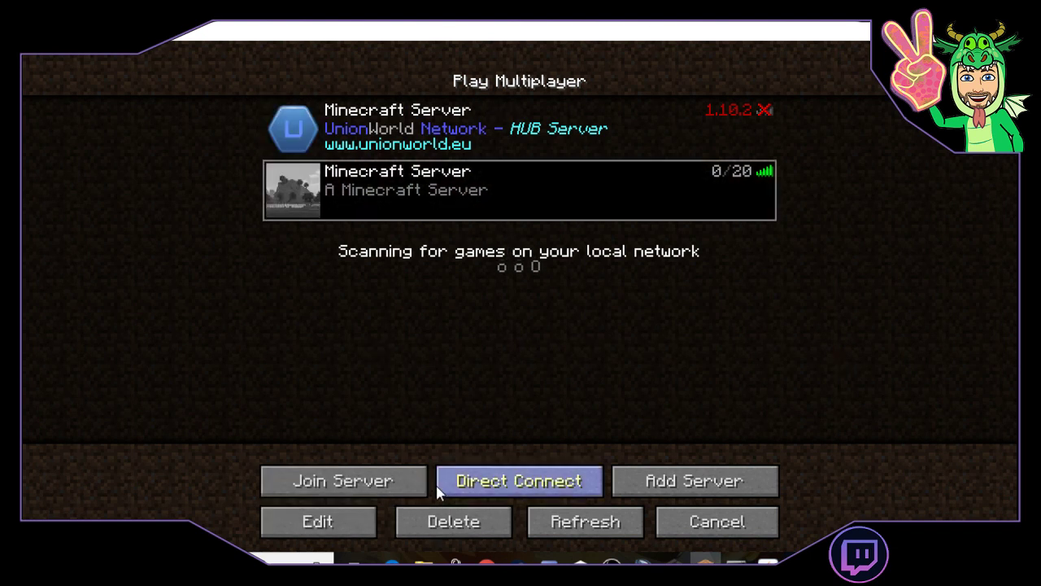
click(363, 521)
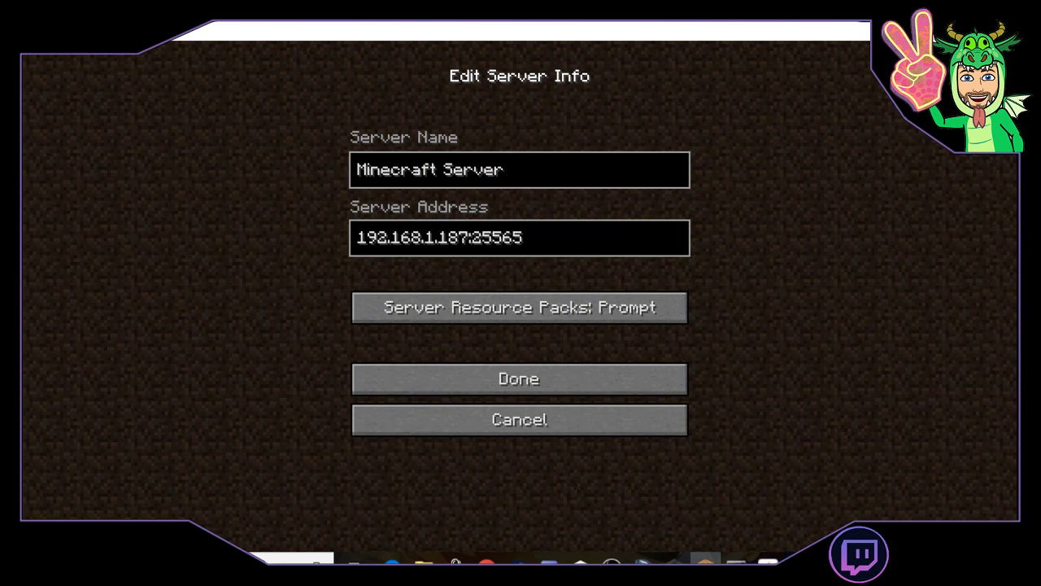
key(super+d)
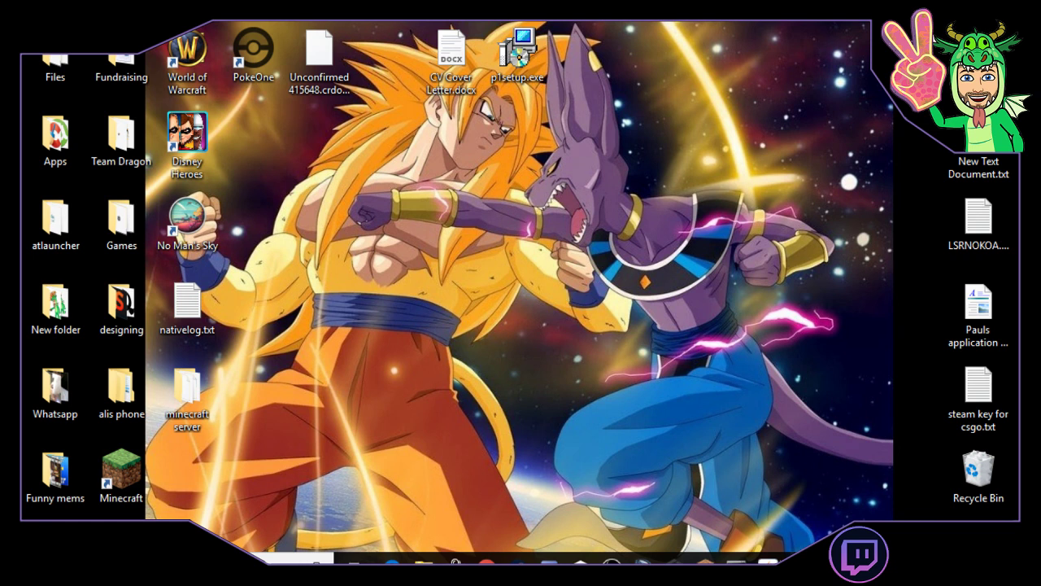
Check the IPv4 address in the Command Prompt's ipconfig output and close that window.
click(769, 559)
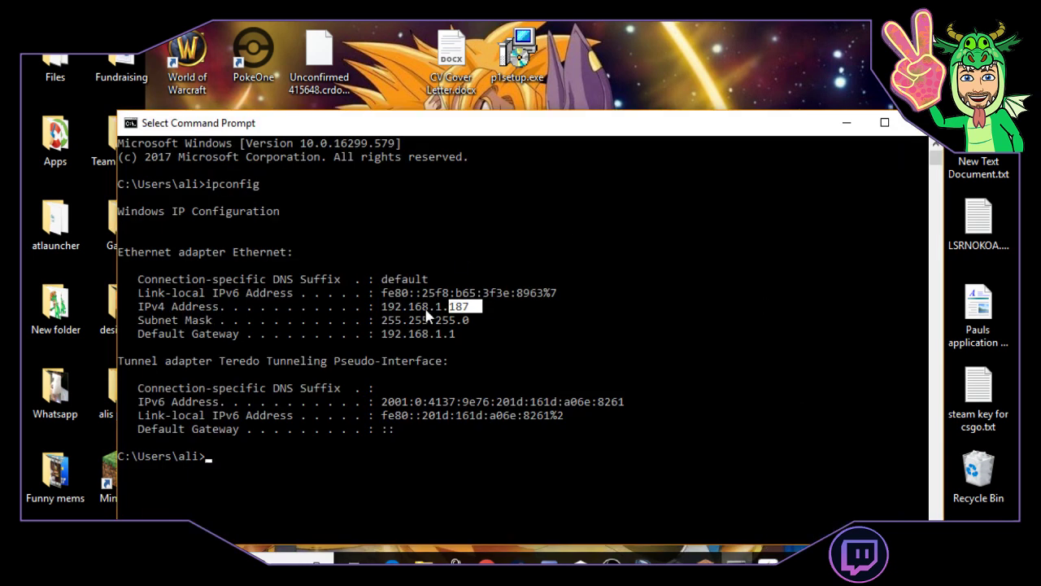
click(549, 317)
click(916, 124)
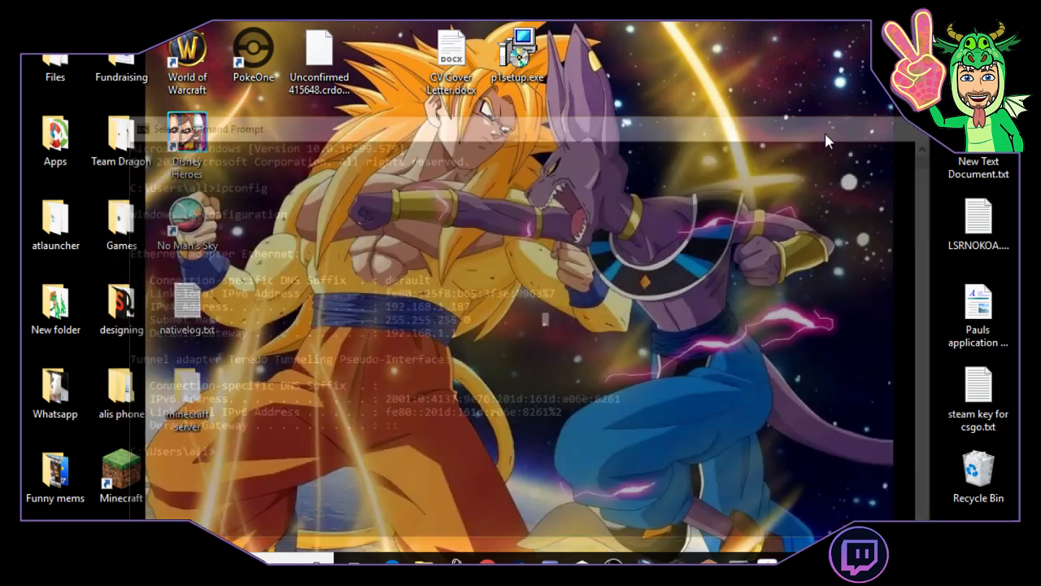
mouse_move(556, 563)
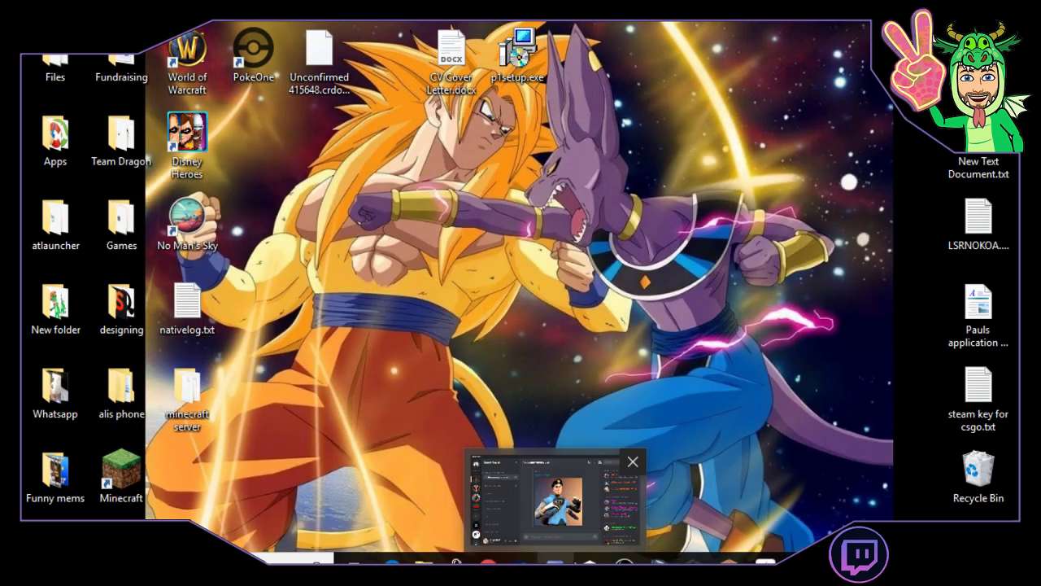
mouse_move(624, 559)
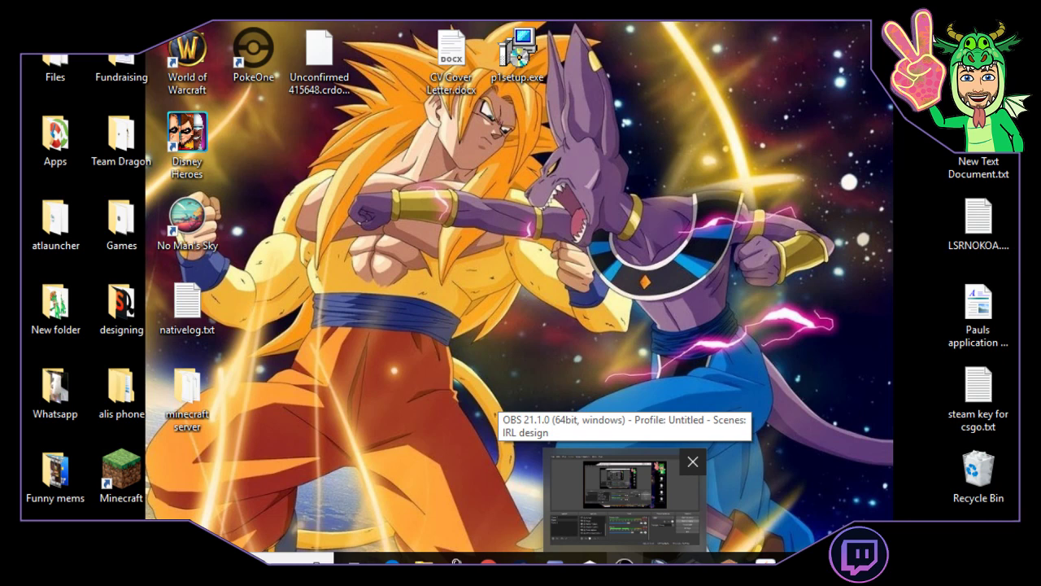